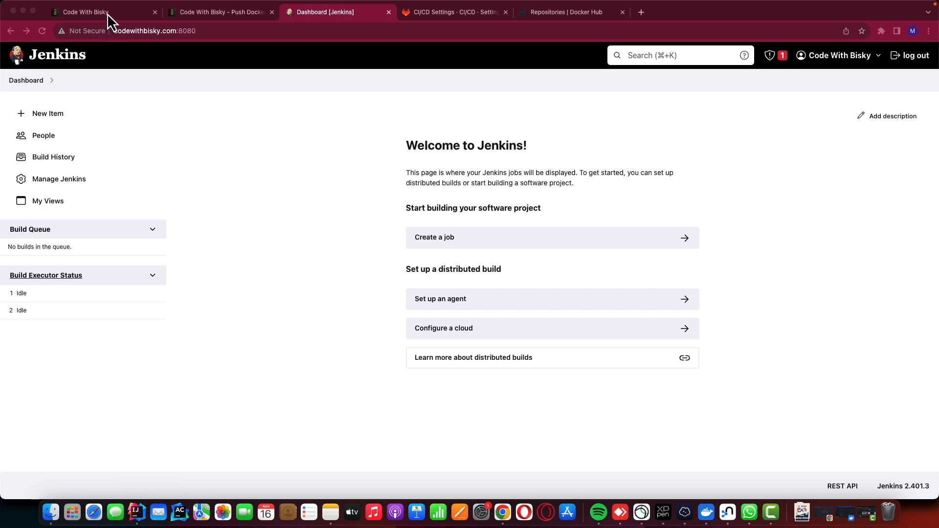
Open the Video6 blog post on pushing a Docker image to Docker Hub with Jenkins and go to its Prerequisites section
click(137, 12)
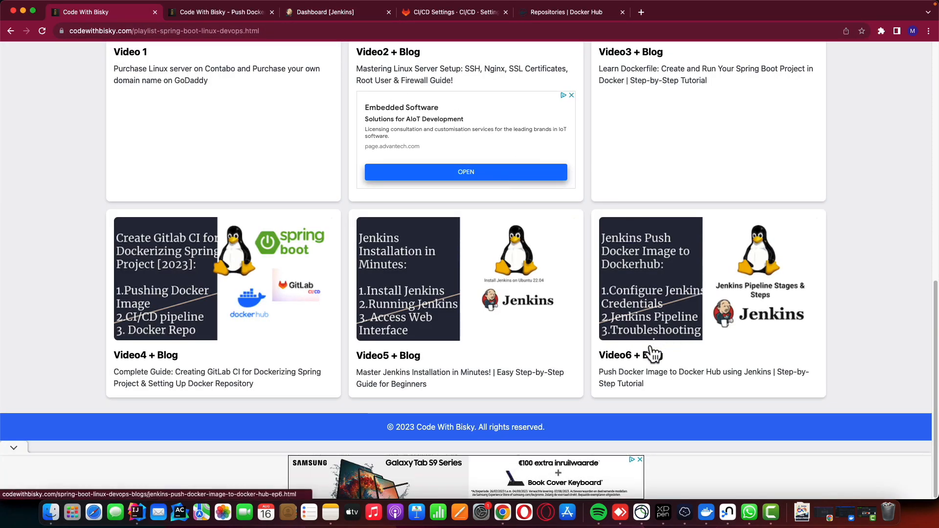
click(636, 354)
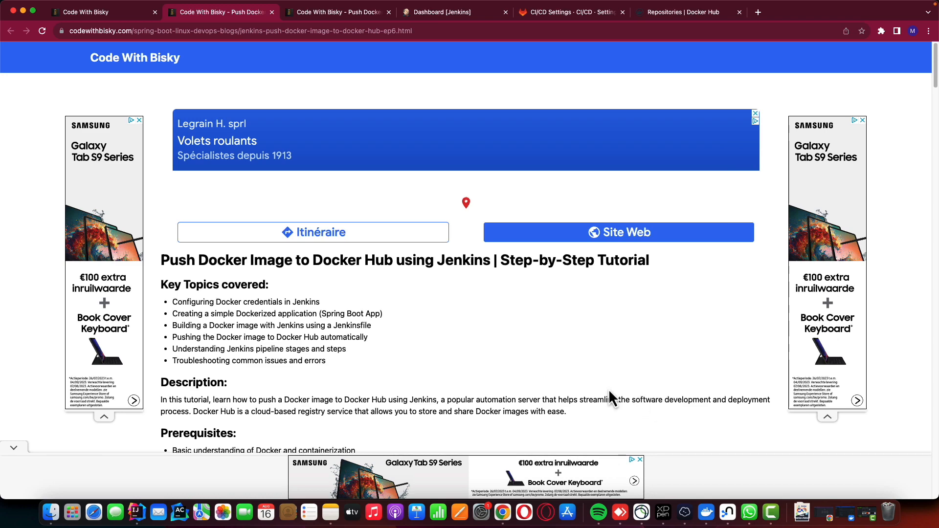
scroll(609, 390, down, 1)
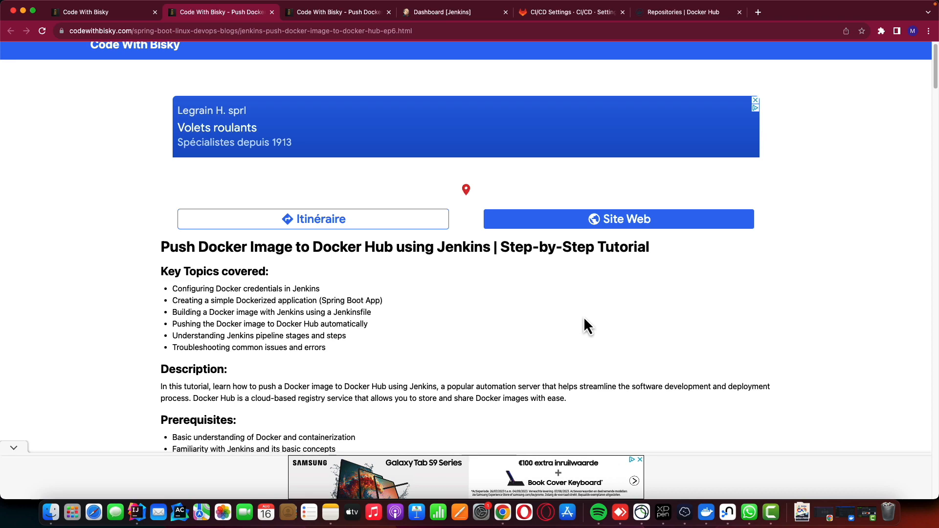
scroll(584, 319, down, 3)
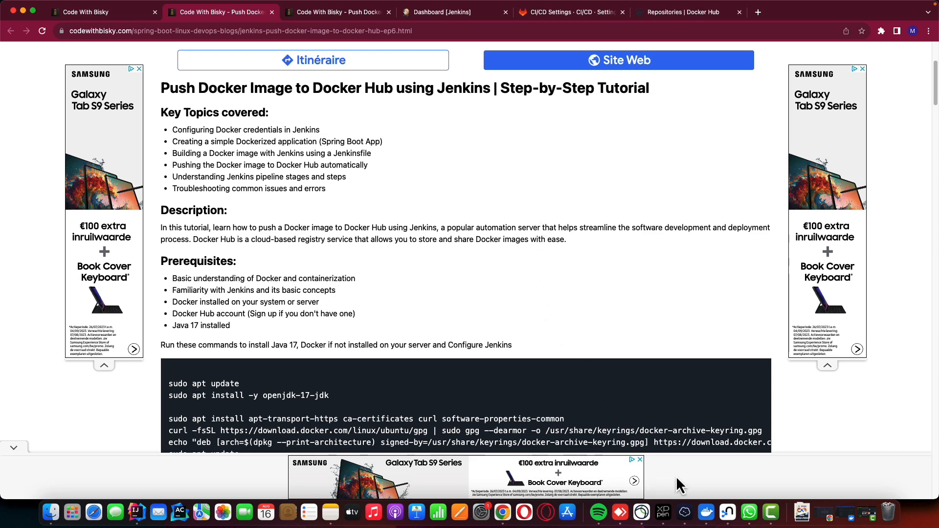
Switch to the SSH terminal, run java on the server and review its usage output
click(691, 510)
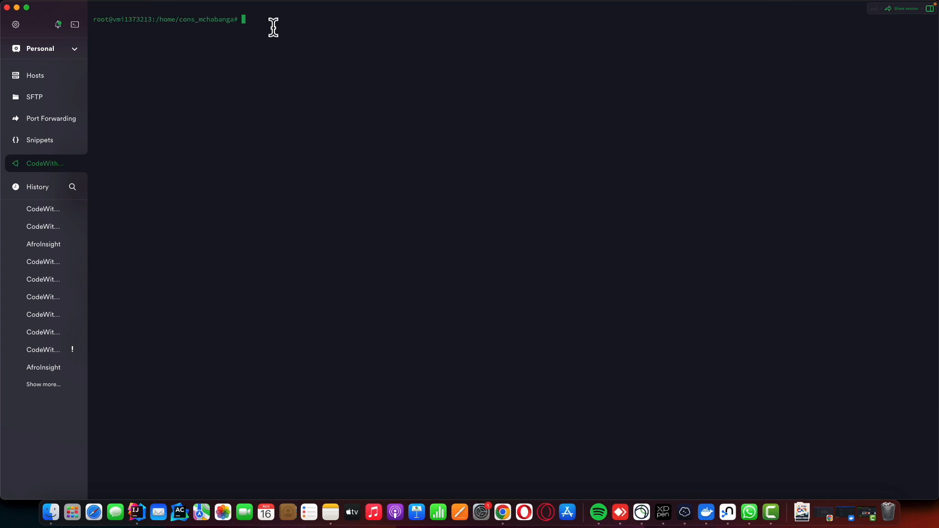
text(java)
key(Return)
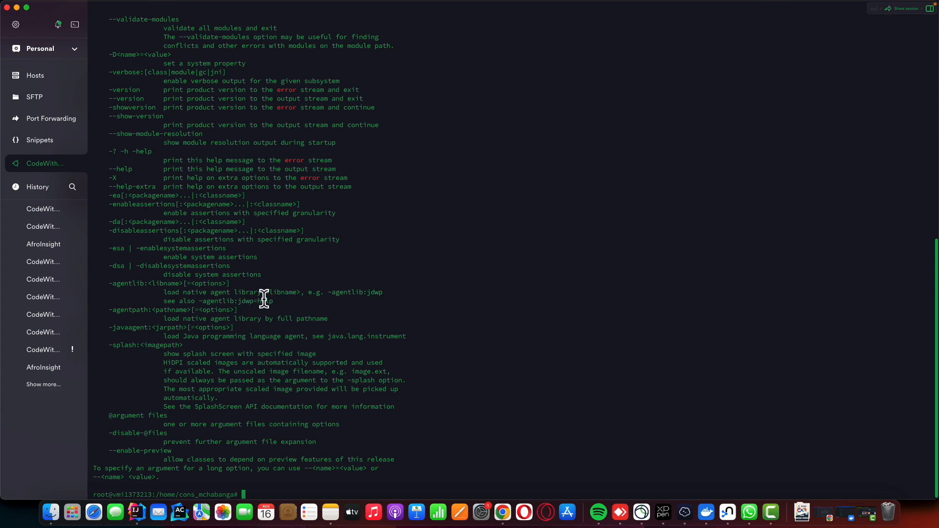
scroll(264, 293, up, 10)
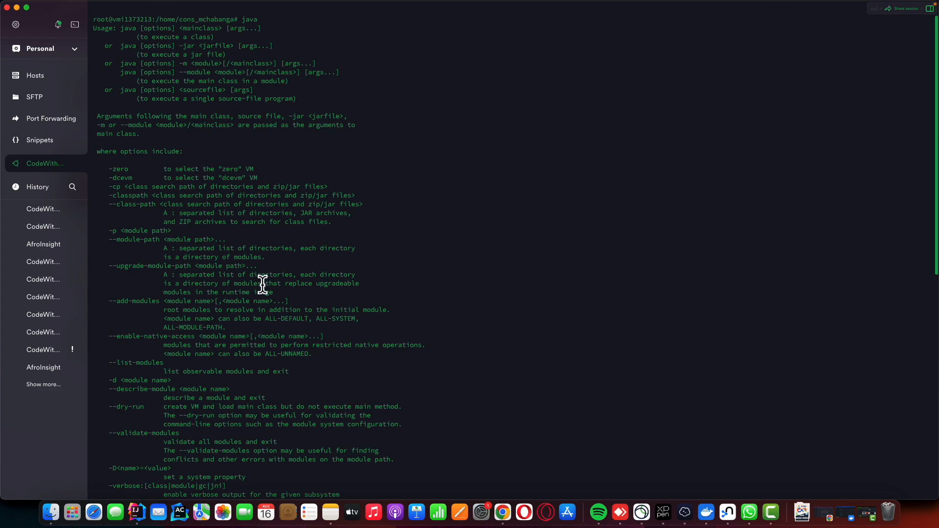
scroll(263, 284, down, 10)
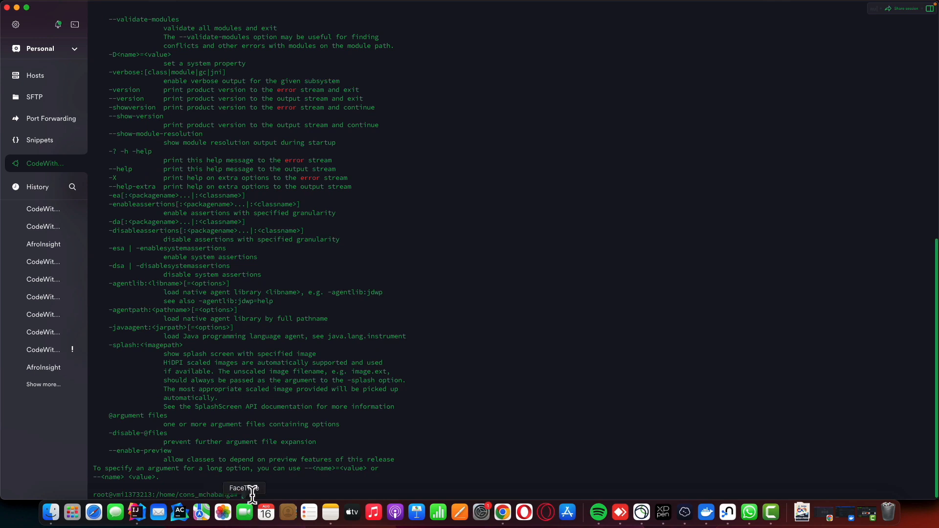
Clear the terminal and check the installed Java version with java --version
text(cl)
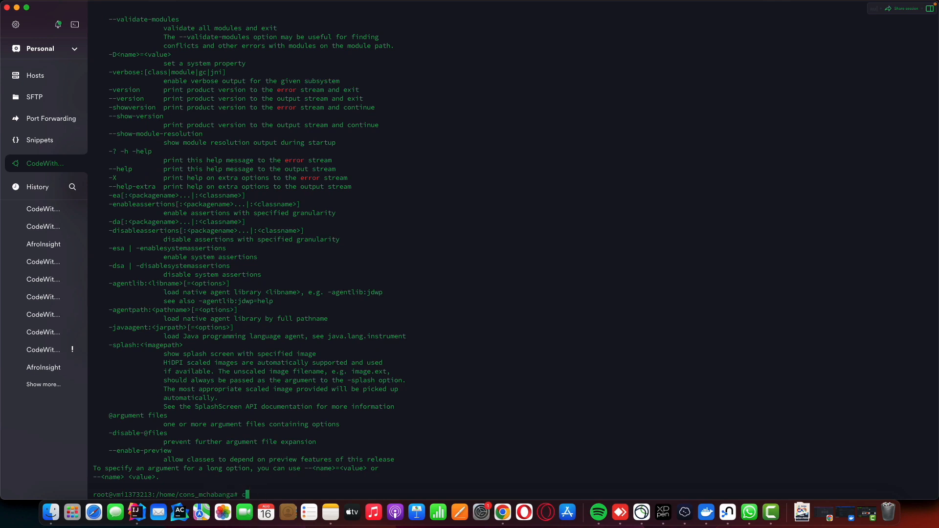
text(ear)
key(Return)
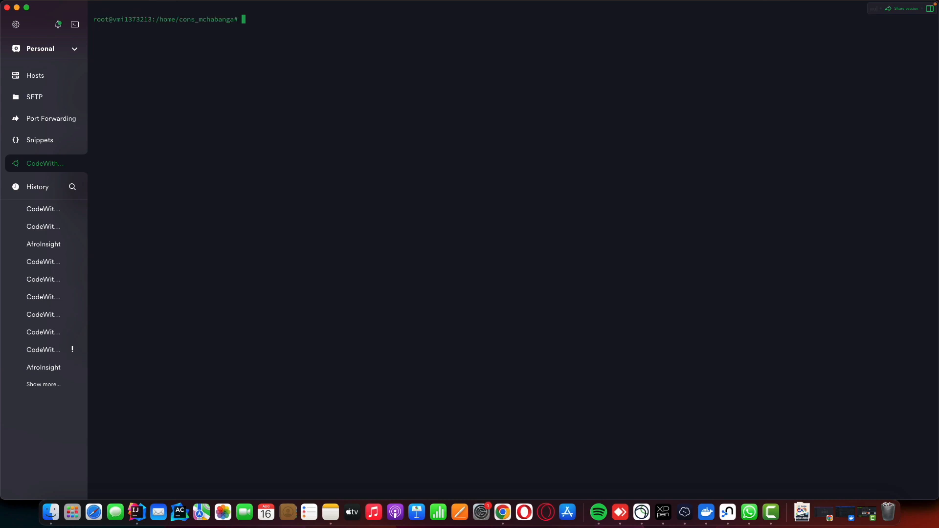
text(java --version)
key(Return)
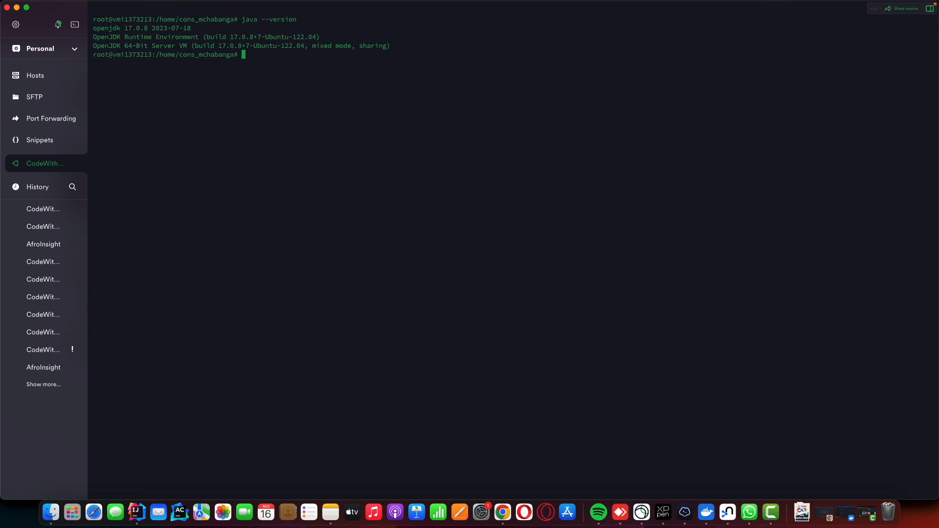
Copy the sudo apt update command from the blog post in Chrome and run it in the server terminal
click(504, 510)
scroll(294, 329, down, 3)
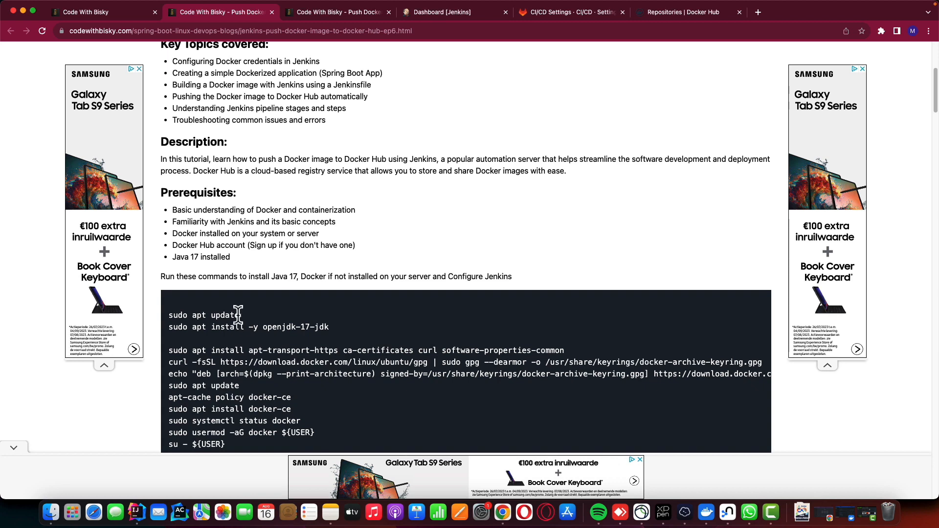
drag(240, 315, 175, 316)
right_click(199, 315)
click(216, 340)
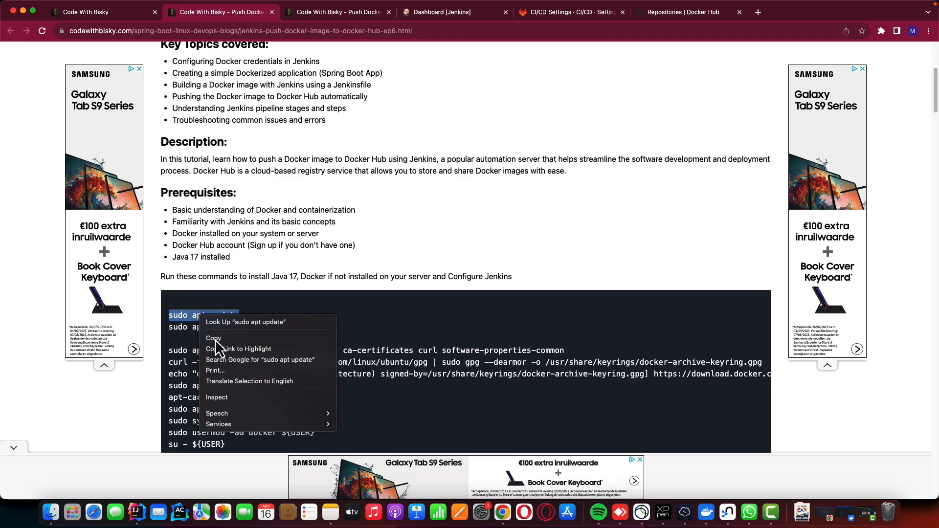
click(684, 512)
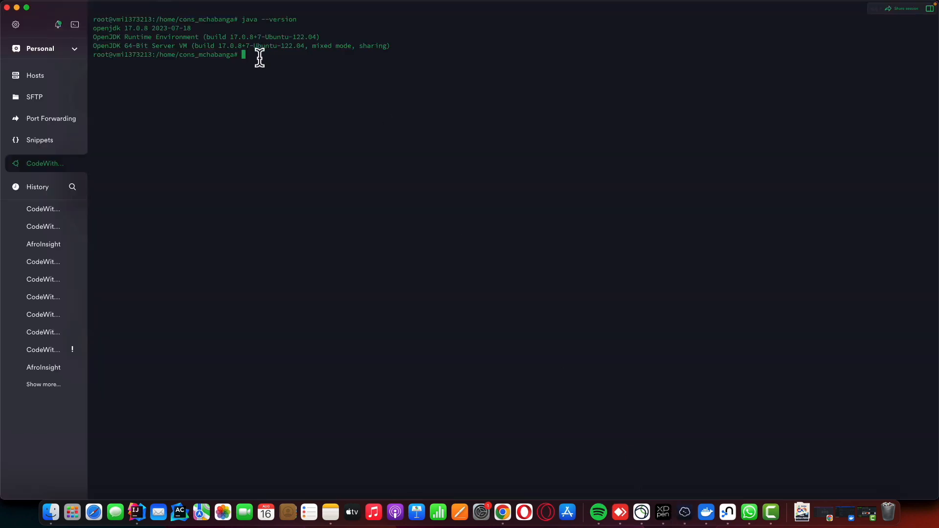
key(super+v)
key(Return)
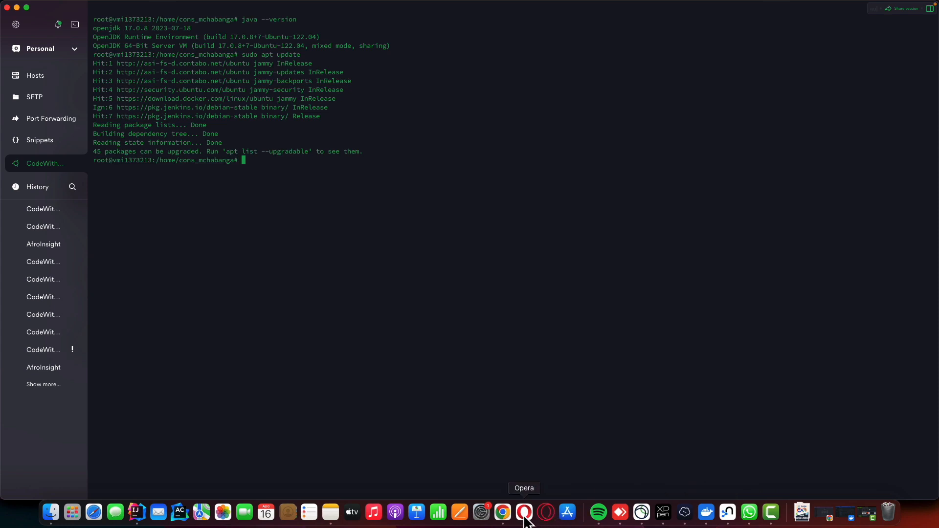
Copy the Docker installation commands, from the apt-transport-https line through groups, from the blog post and run them in the server terminal
click(506, 518)
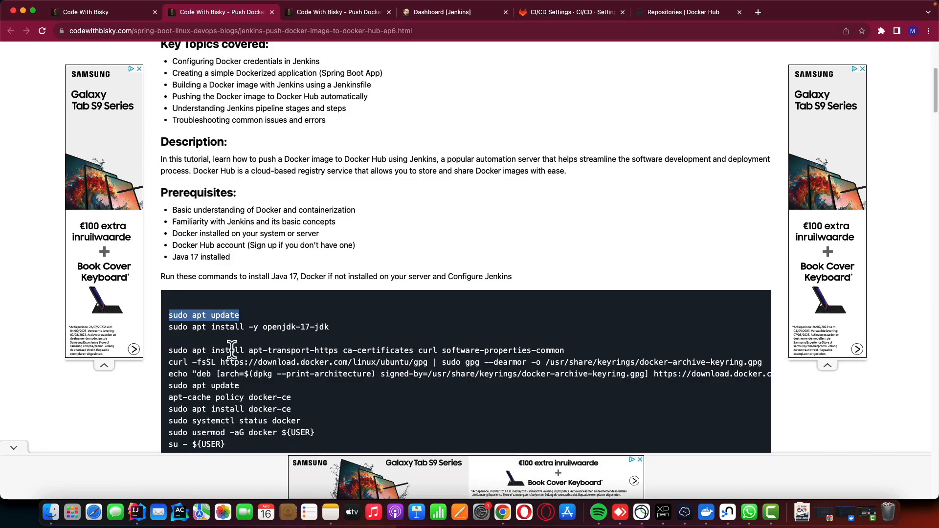
scroll(238, 344, down, 5)
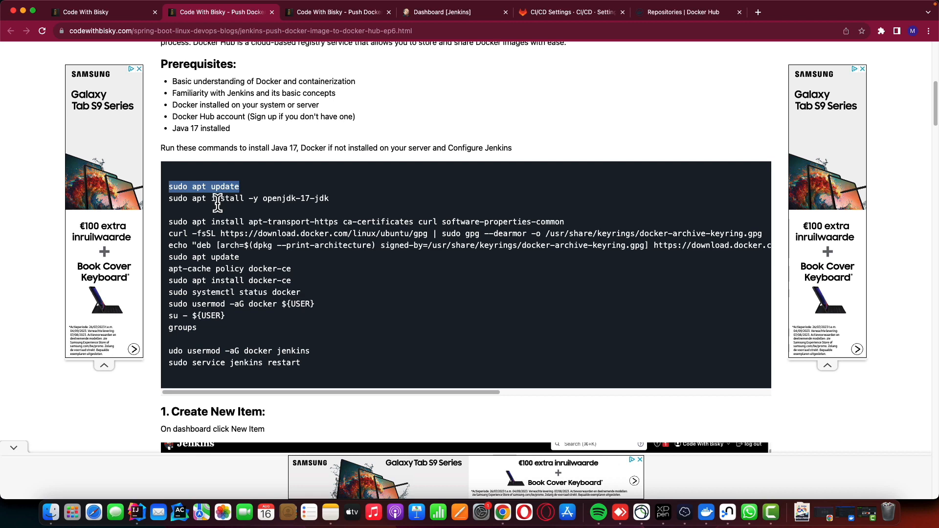
triple_click(167, 223)
drag(168, 244, 198, 331)
right_click(202, 295)
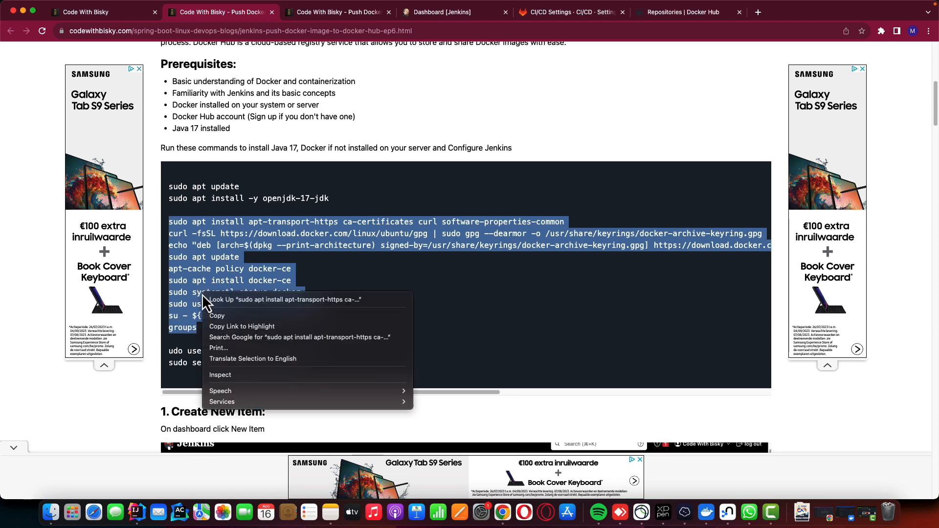
click(217, 316)
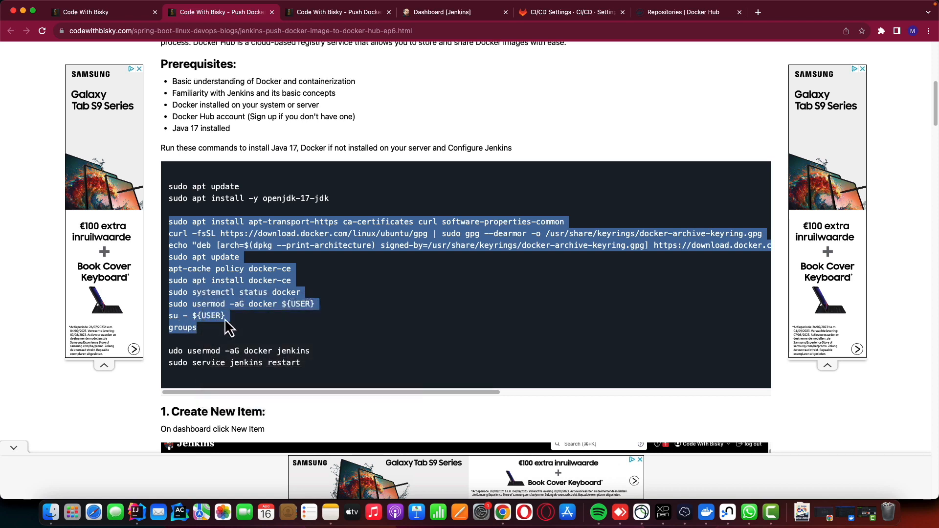
click(684, 517)
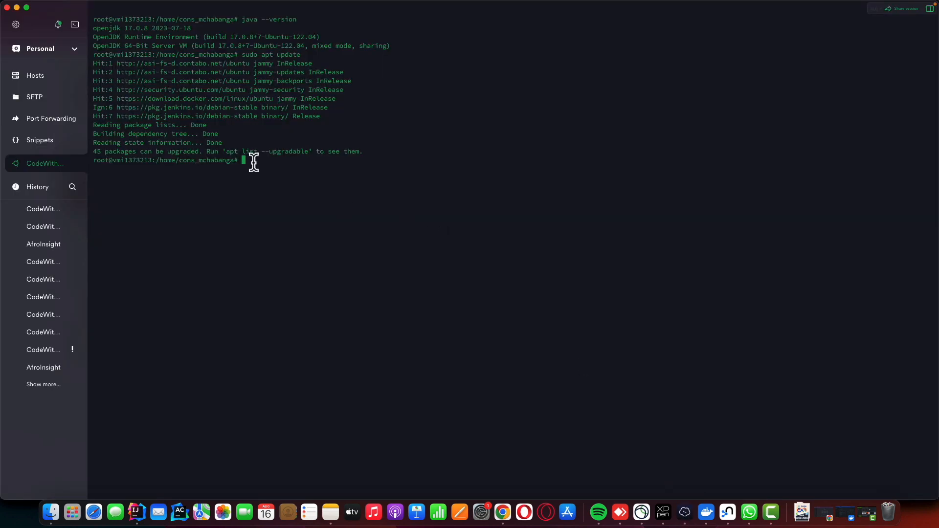
key(super+v)
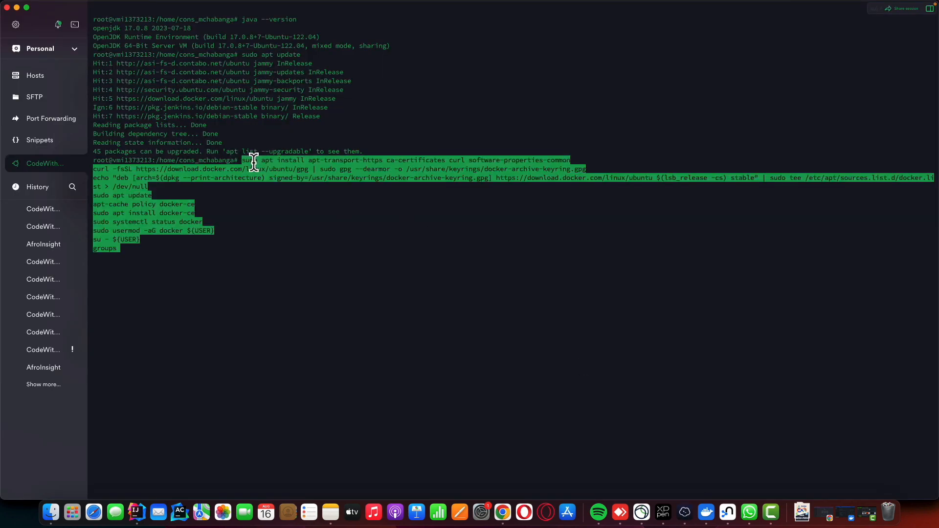
key(Return)
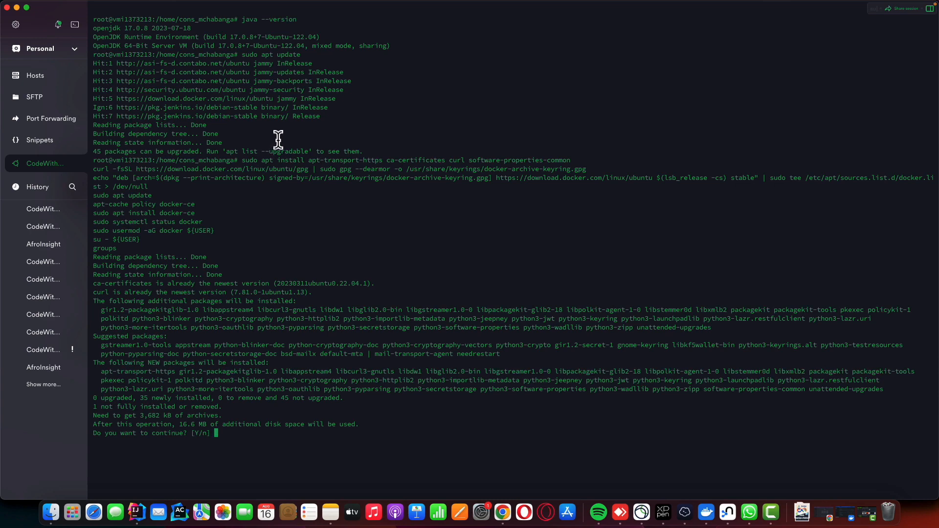
Answer y to install the prerequisite packages, overwrite docker-archive-keyring.gpg, and install docker-ce
text(y)
key(Return)
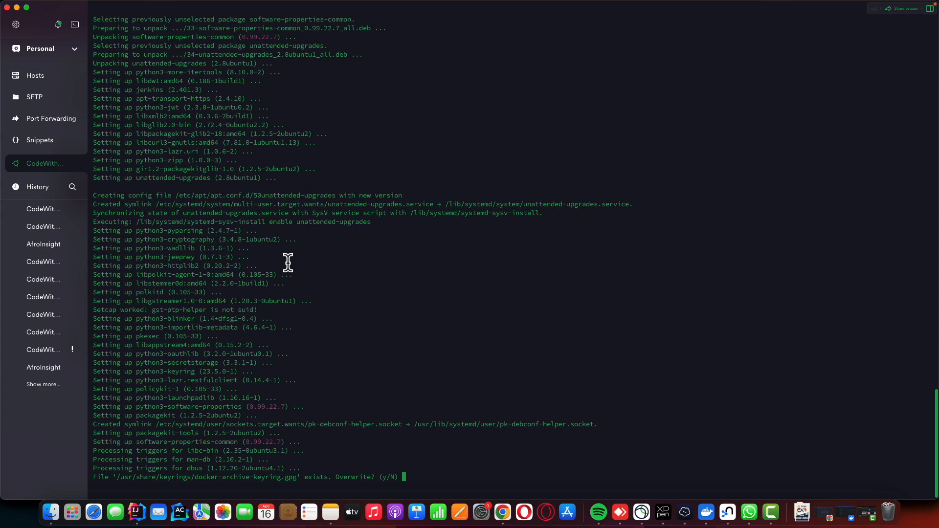
text(y)
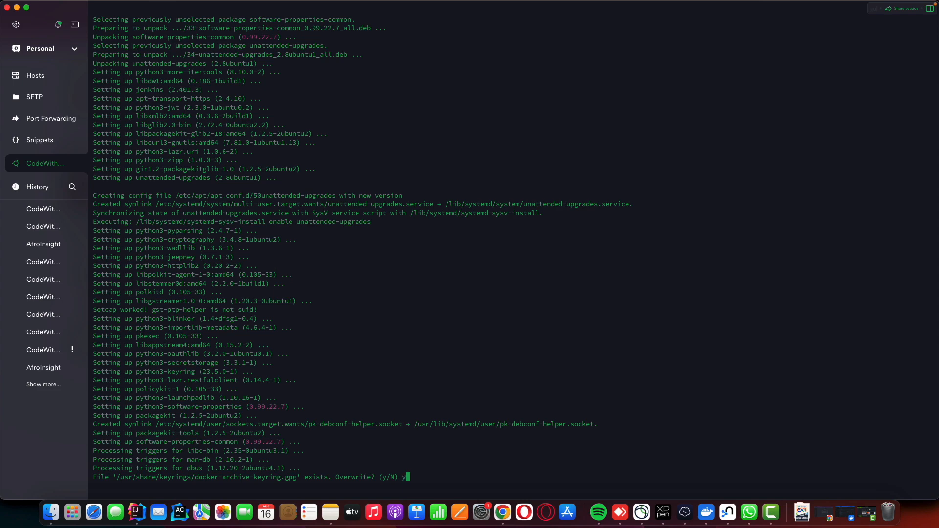
key(Return)
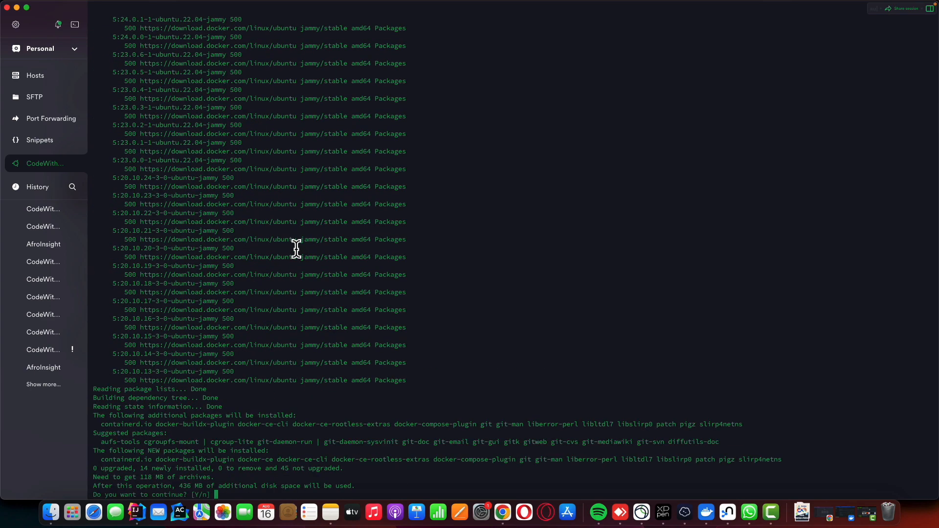
text(y)
key(Return)
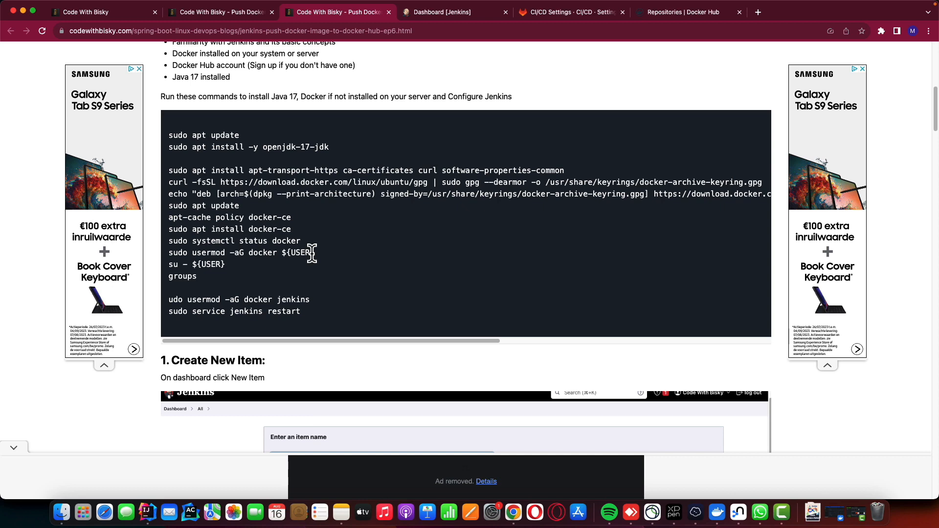
Run docker in the server terminal to check that it is installed, and clear the output
click(695, 512)
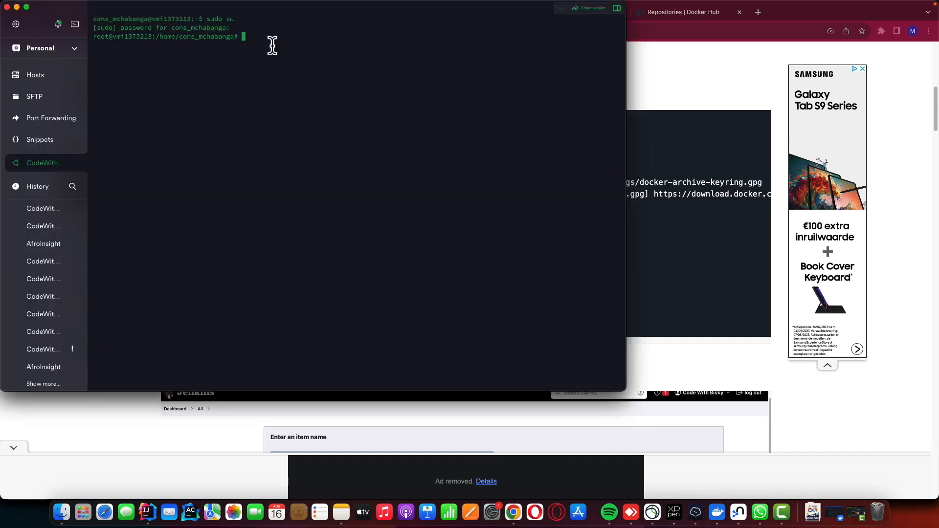
text(docker)
key(Return)
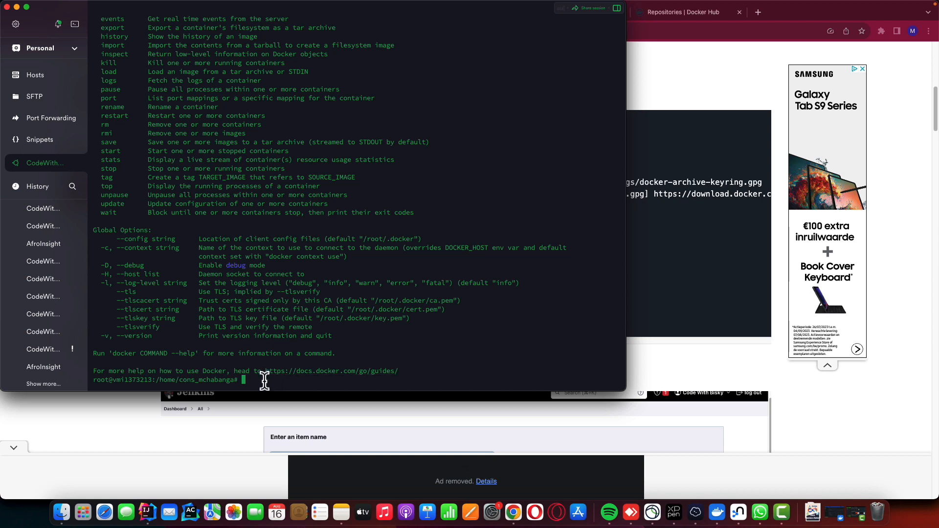
text(clear)
key(Return)
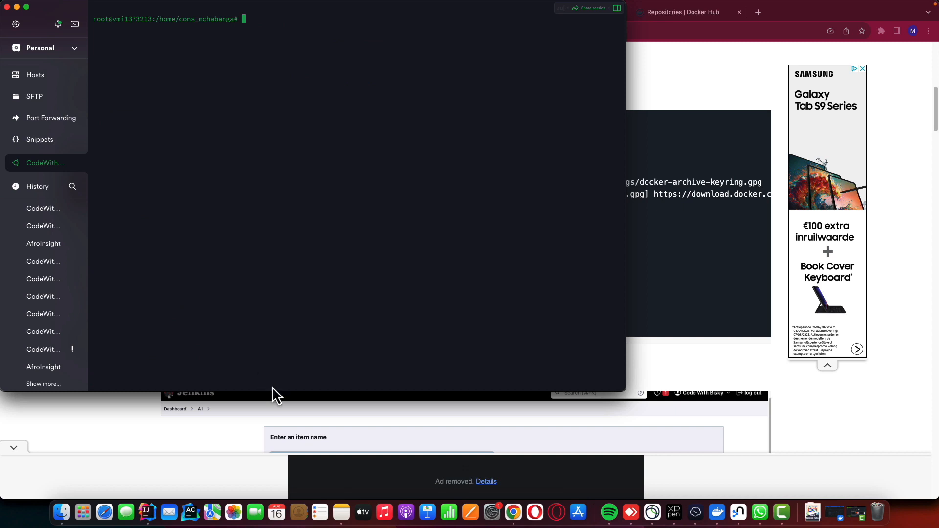
Copy the groups command from the blog post in Chrome and run it in the server terminal to check group membership
click(517, 522)
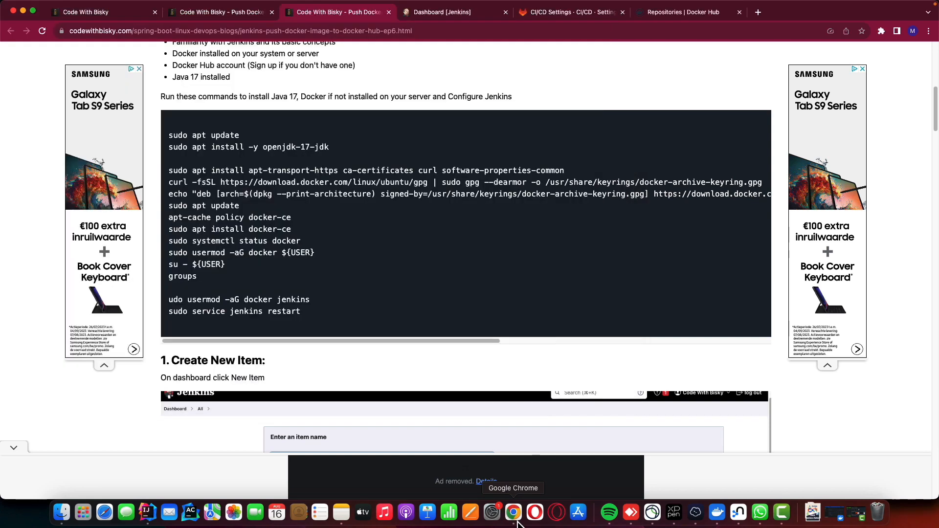
drag(198, 278, 169, 277)
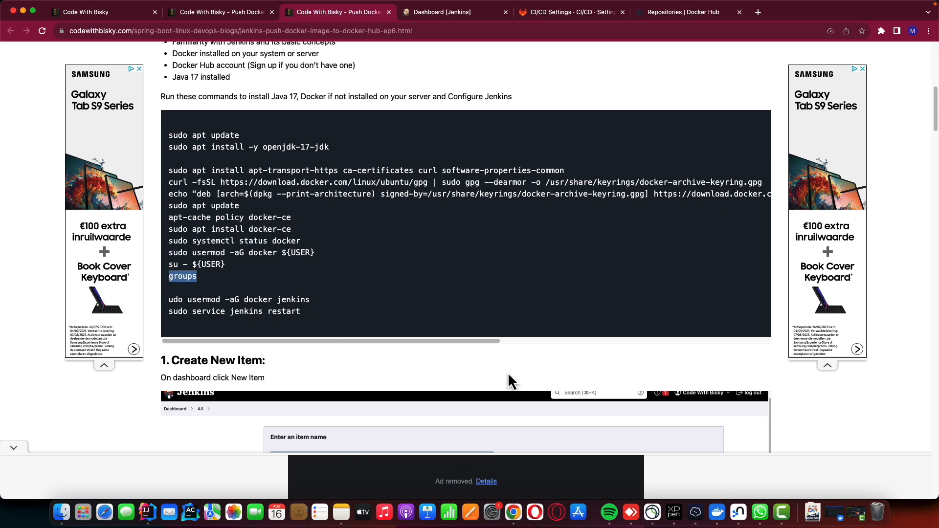
click(695, 512)
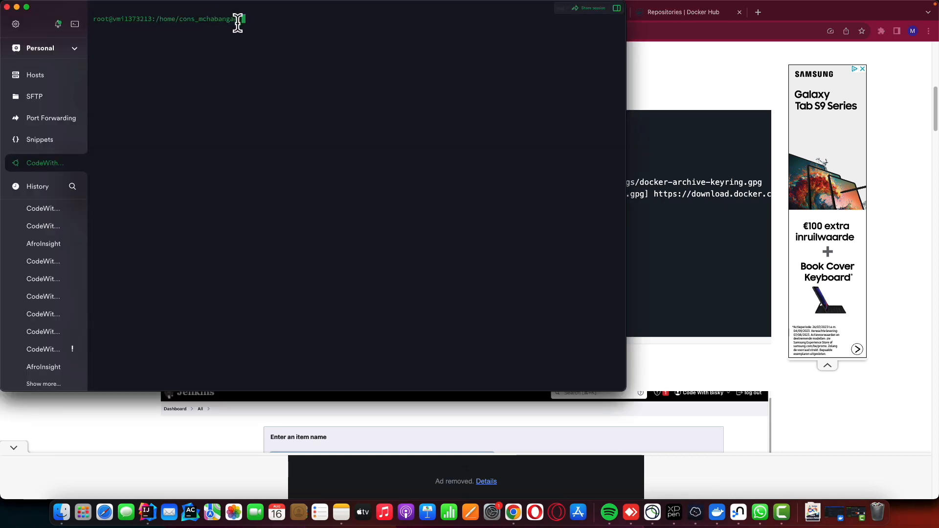
key(super+v)
key(Return)
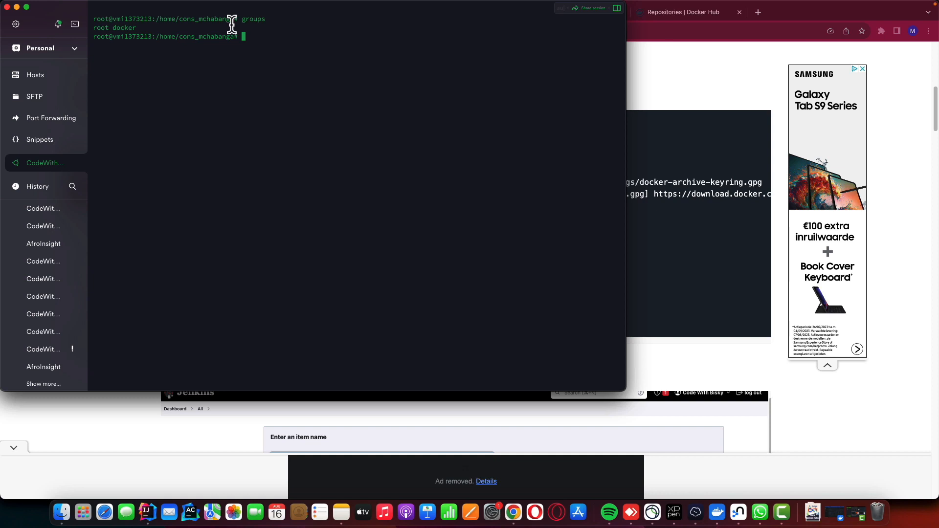
Copy usermod -aG docker jenkins from the blog post in Chrome and run it in the server terminal
click(638, 181)
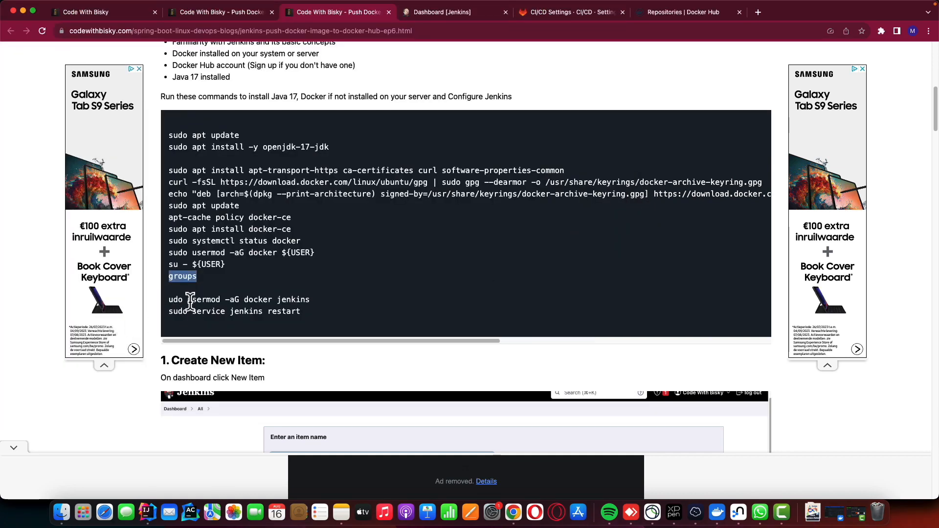
drag(188, 299, 306, 300)
key(super+c)
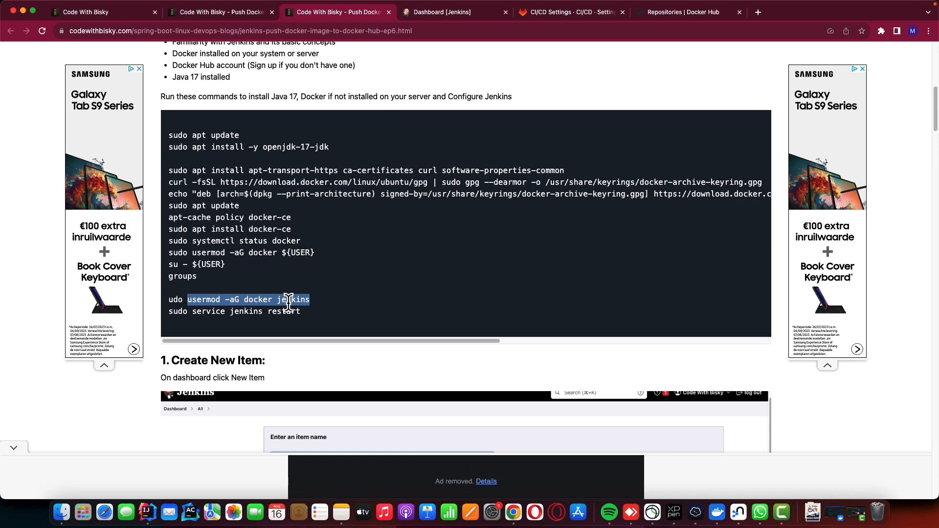
click(692, 504)
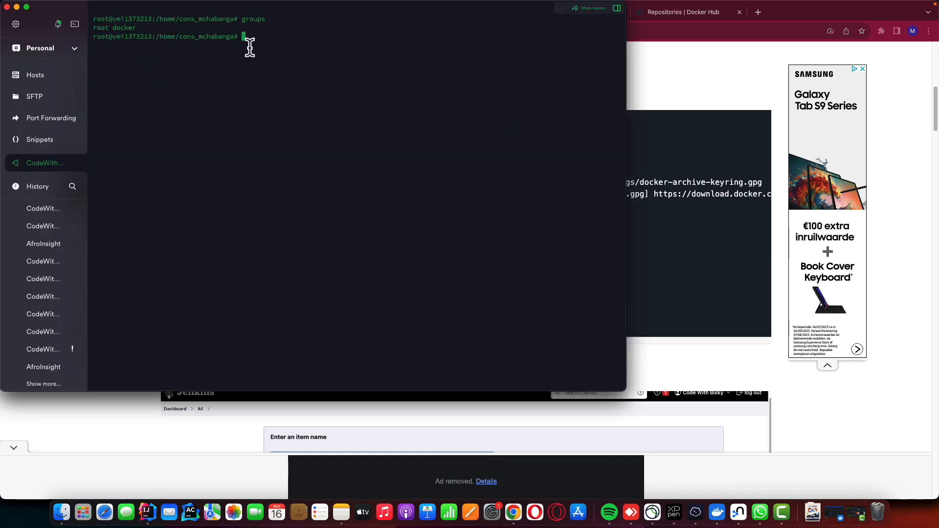
key(super+v)
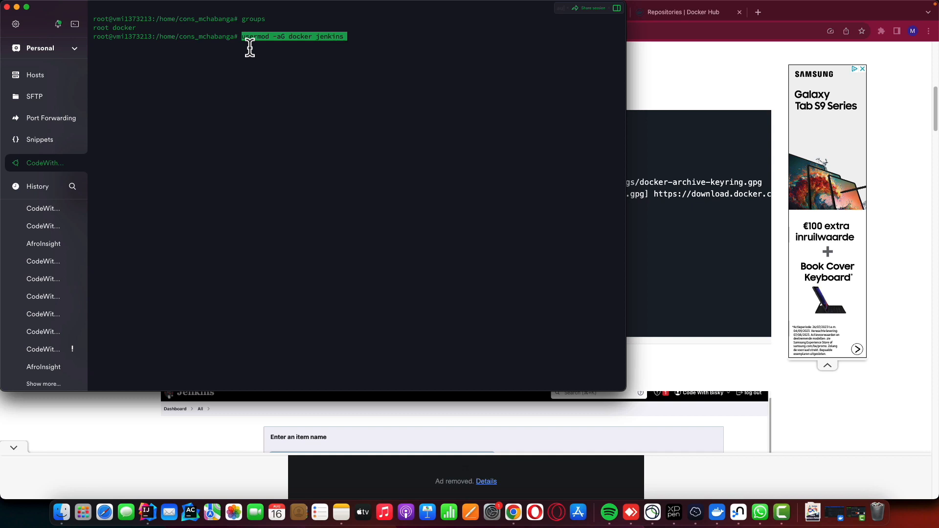
key(Return)
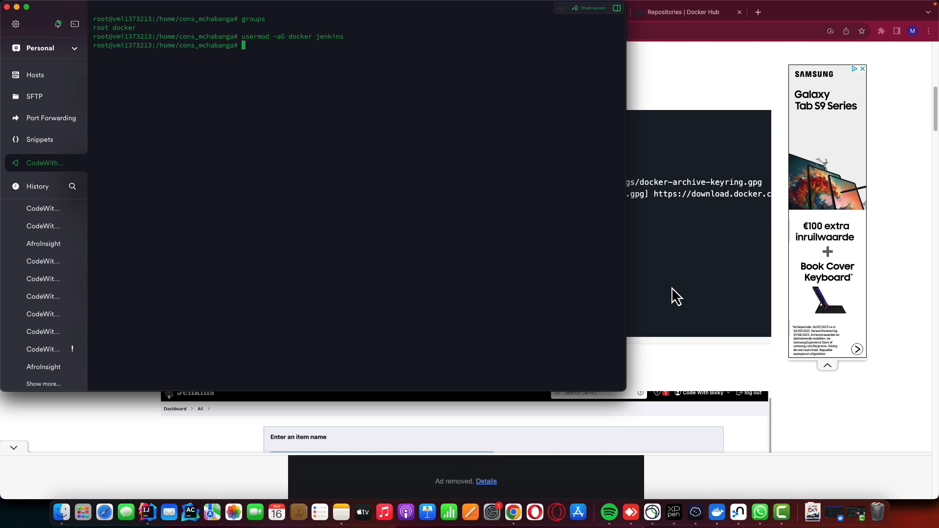
Copy service jenkins restart from the blog post in Chrome and run it in the server terminal
key(super+Tab)
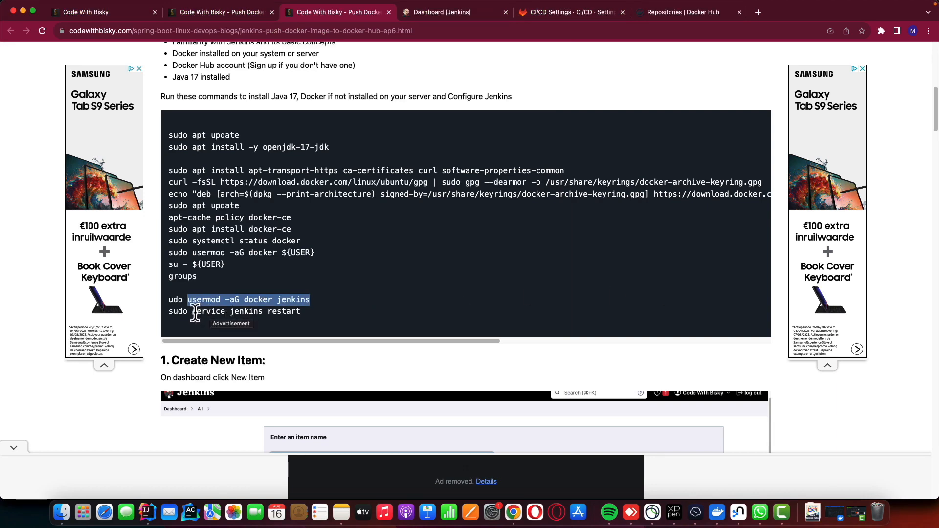
drag(192, 312, 301, 318)
key(super+c)
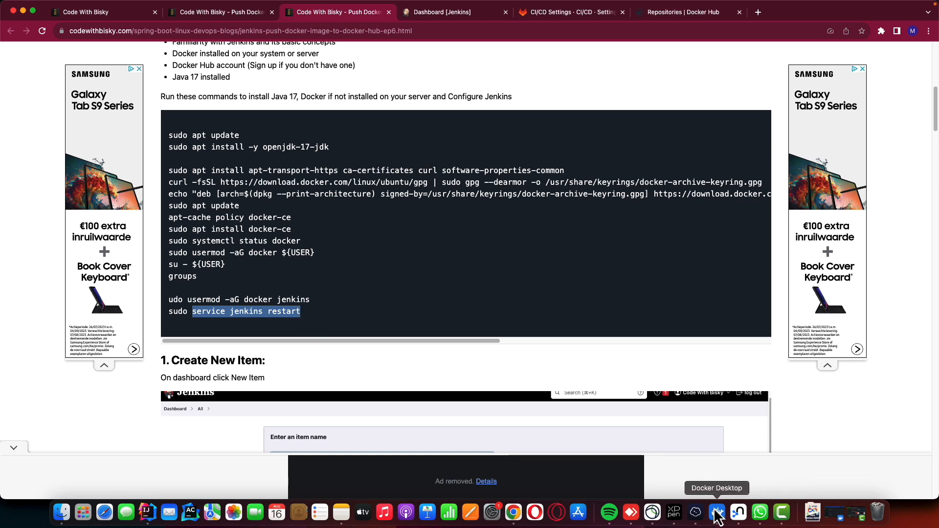
click(695, 512)
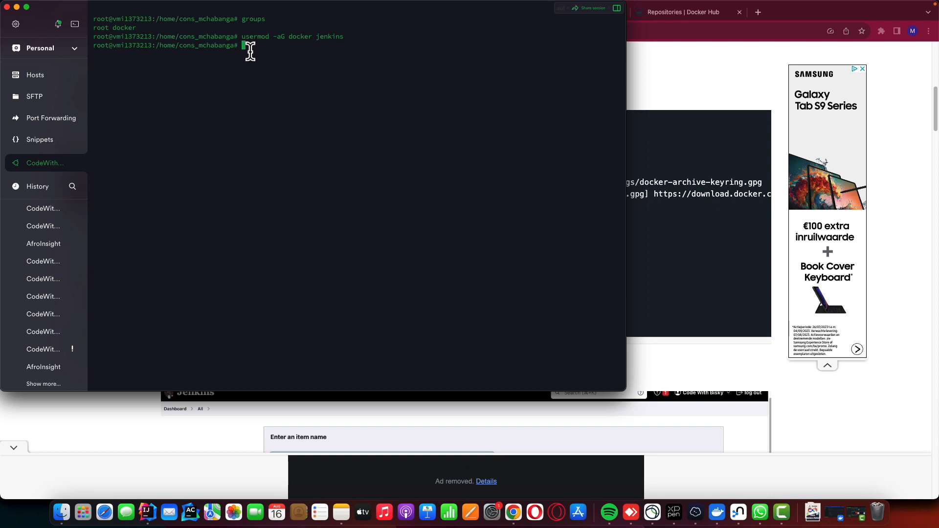
key(super+v)
key(Return)
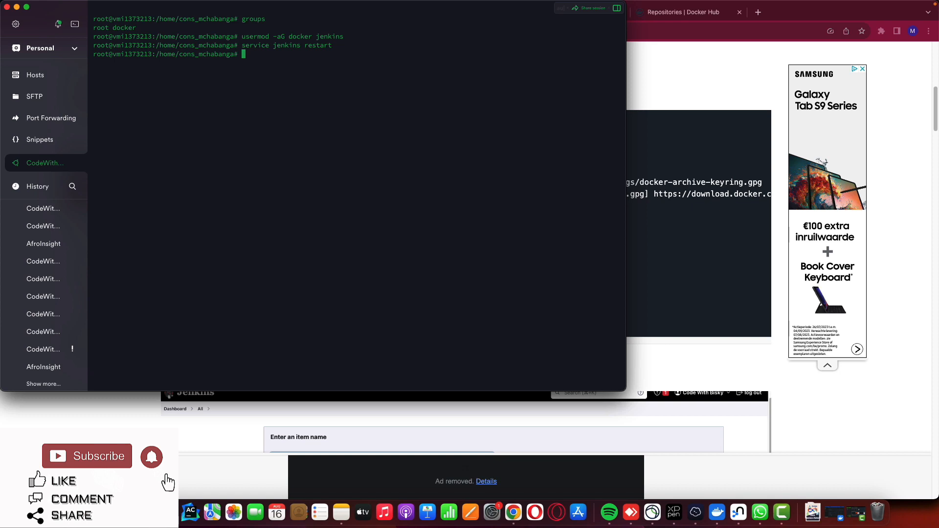
Return to Chrome, go to the blog post's Create New Item section, and open the new item form on the Jenkins dashboard
click(669, 249)
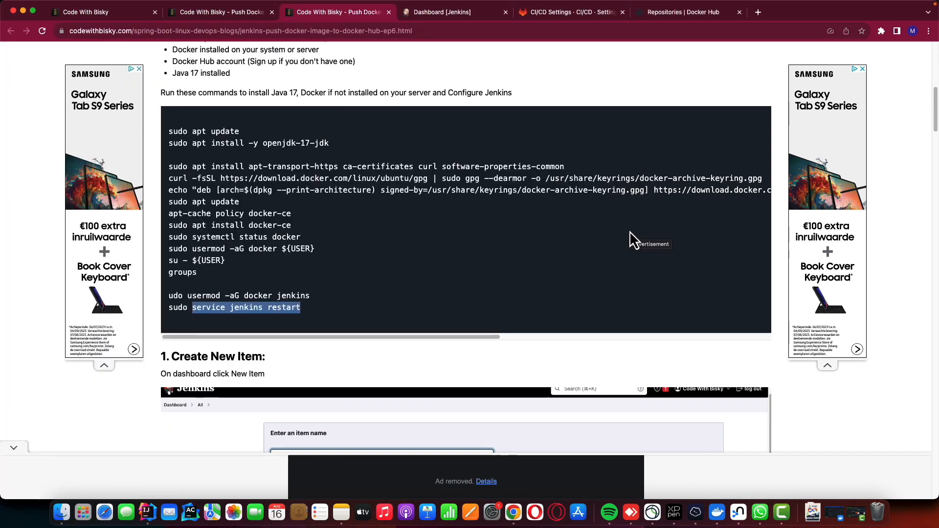
scroll(630, 231, down, 3)
scroll(636, 222, down, 2)
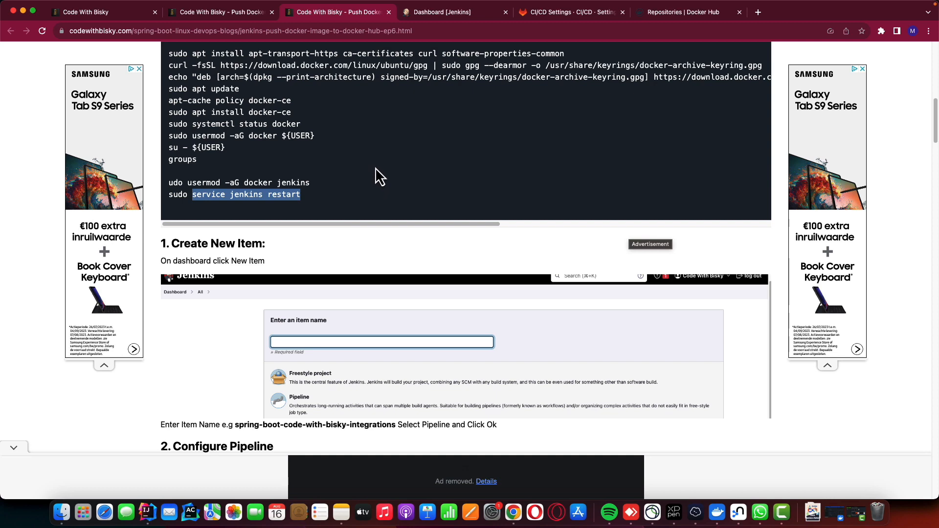
click(477, 12)
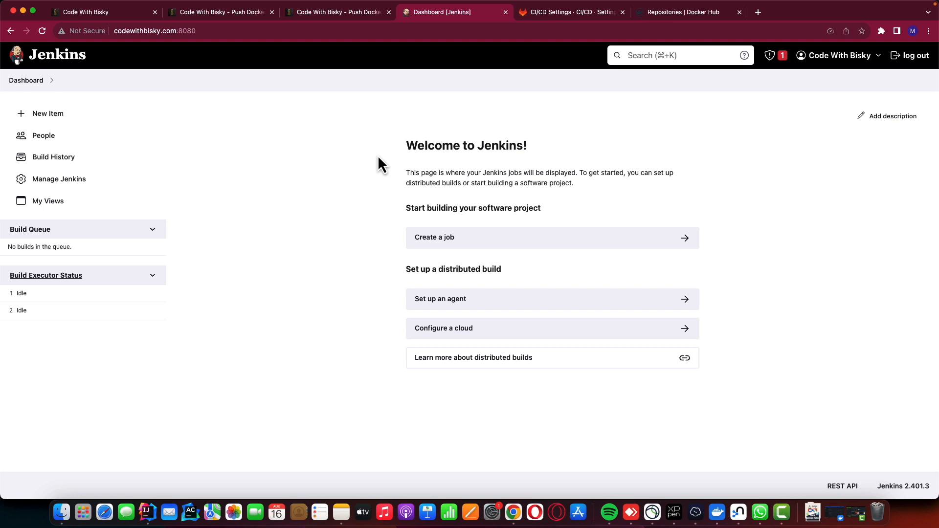
click(61, 120)
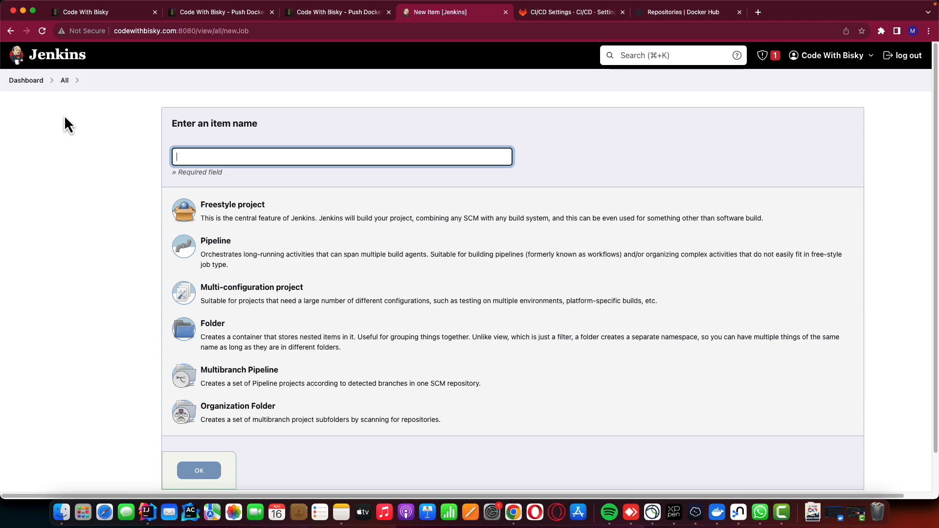
Look up the item name in the blog post and create a Jenkins Pipeline item named spring-boot-code-with-bisky-integrations
click(210, 155)
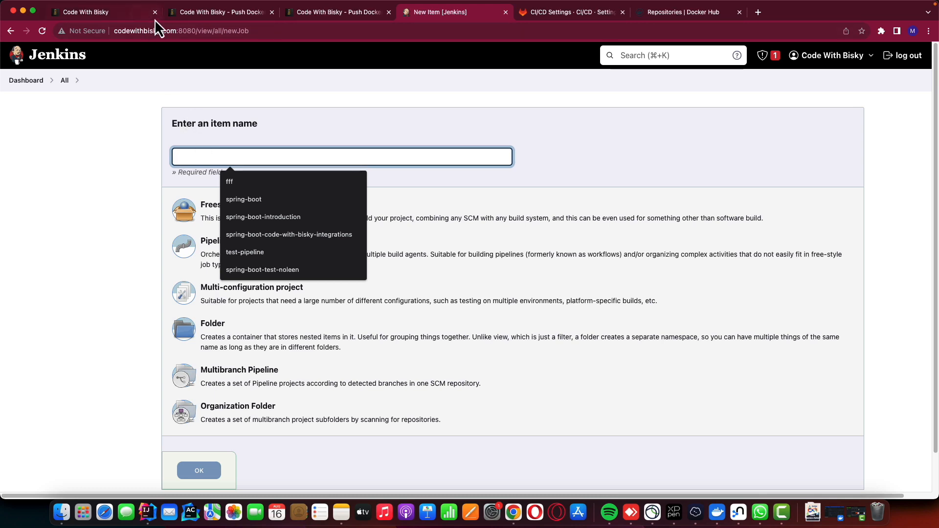
click(203, 12)
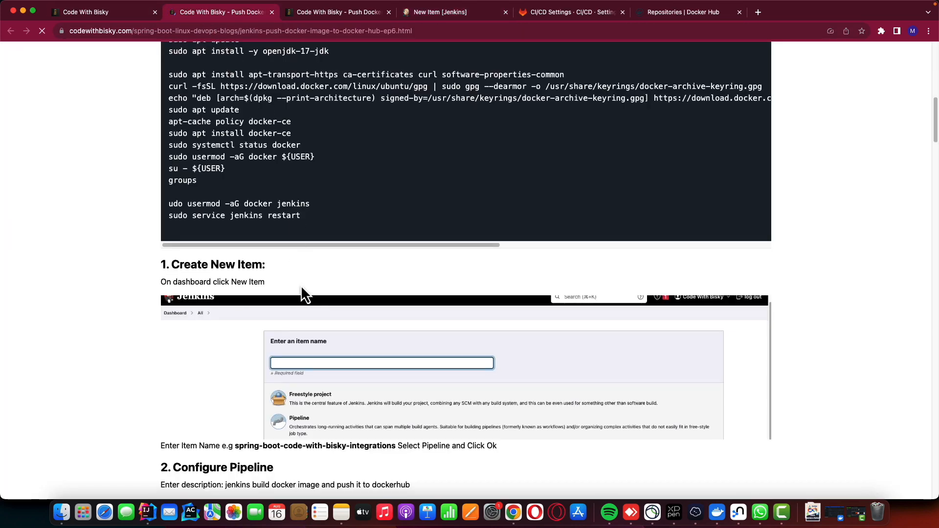
scroll(306, 308, down, 2)
scroll(300, 331, down, 3)
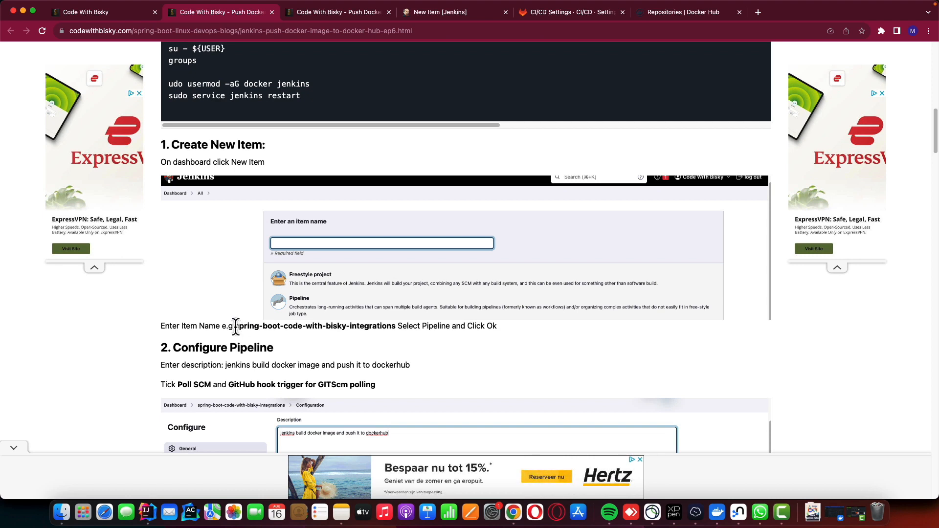
drag(235, 327, 395, 333)
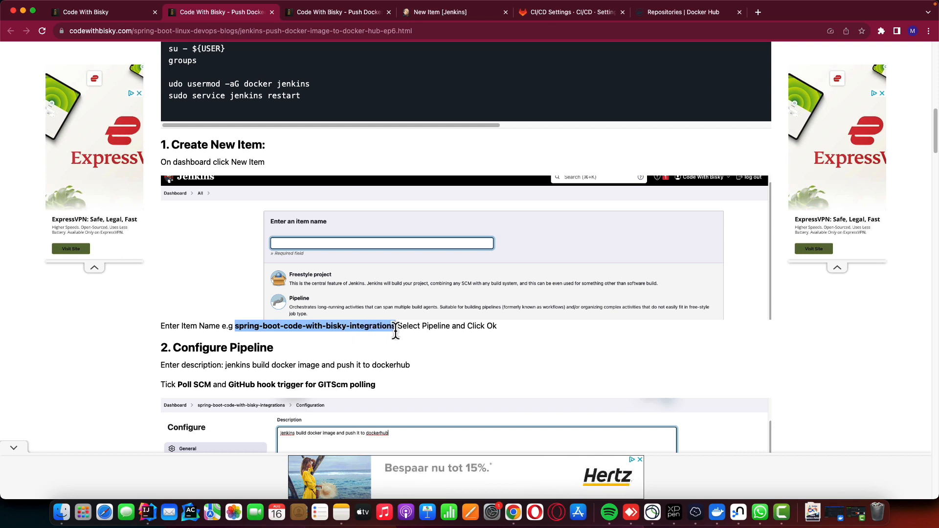
click(422, 13)
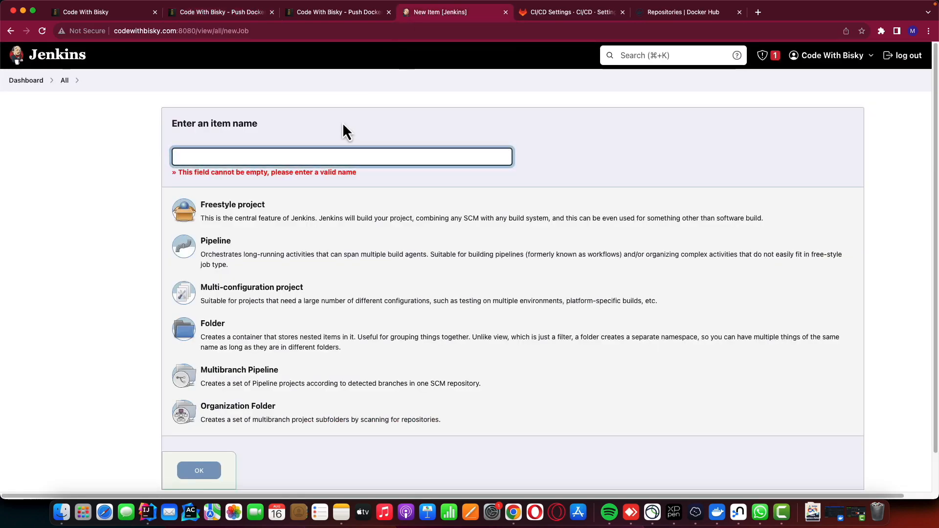
click(330, 155)
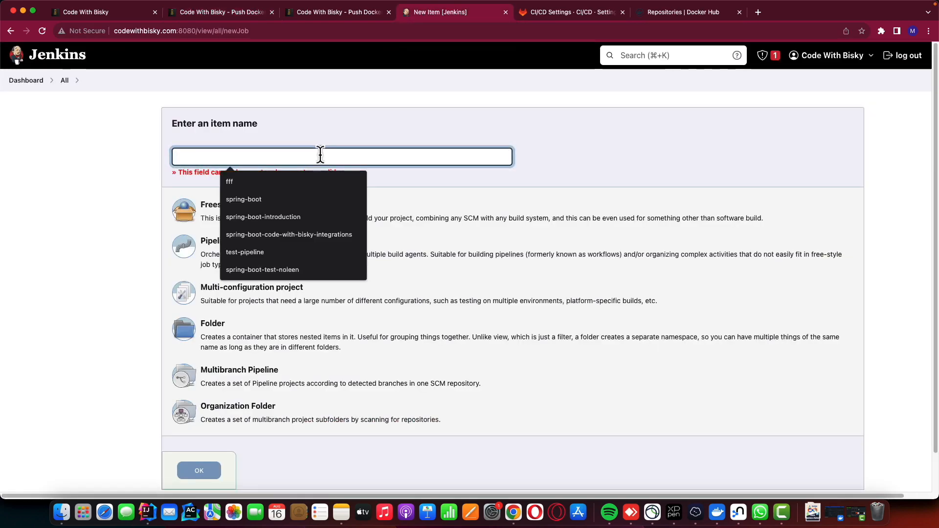
click(293, 234)
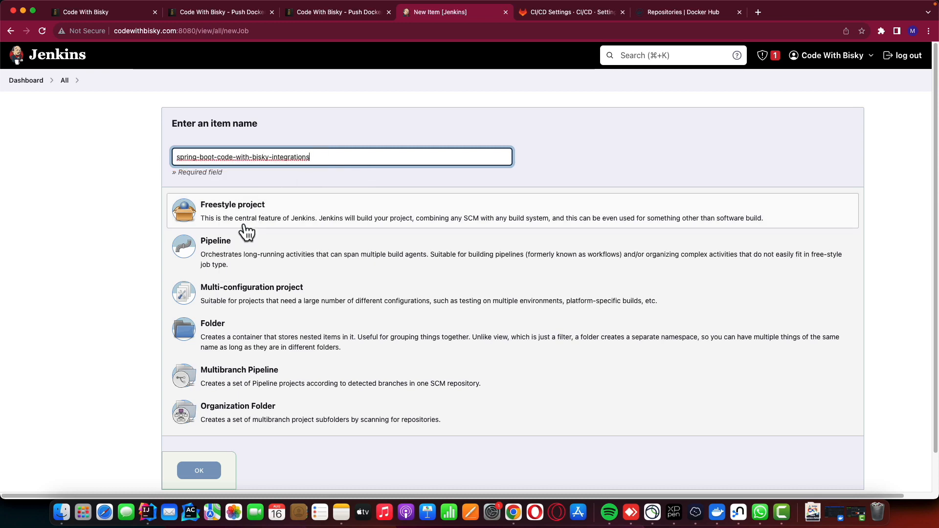
click(243, 251)
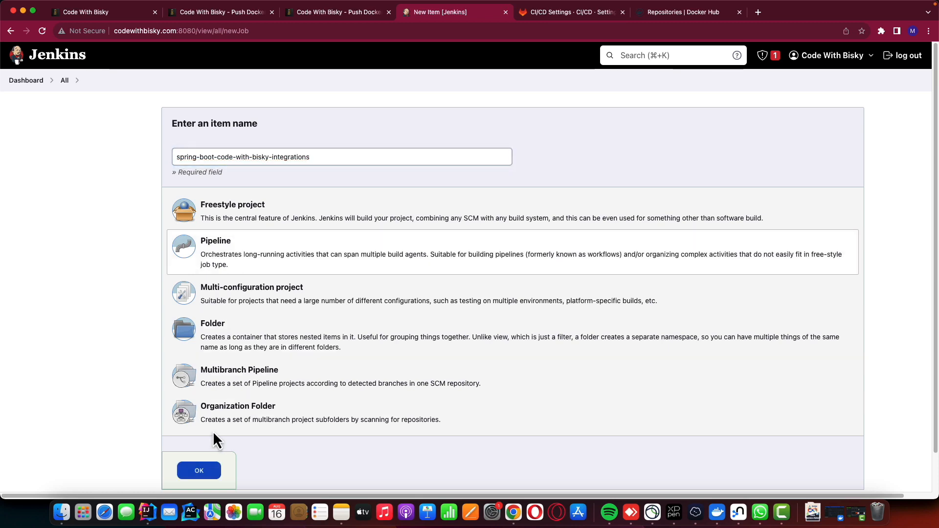
click(199, 471)
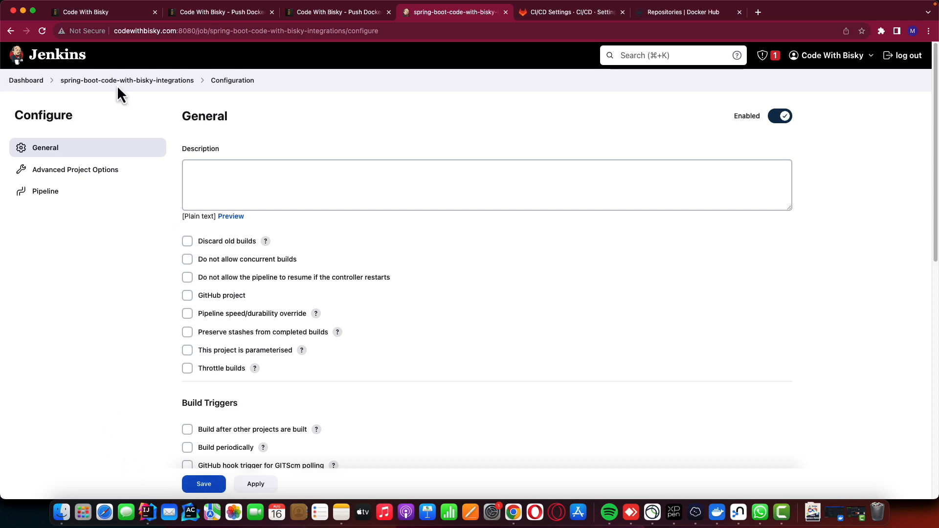
Copy "jenkins build docker image and push it to dockerhub" from the blog post into the Jenkins pipeline's description
click(201, 15)
scroll(303, 357, down, 1)
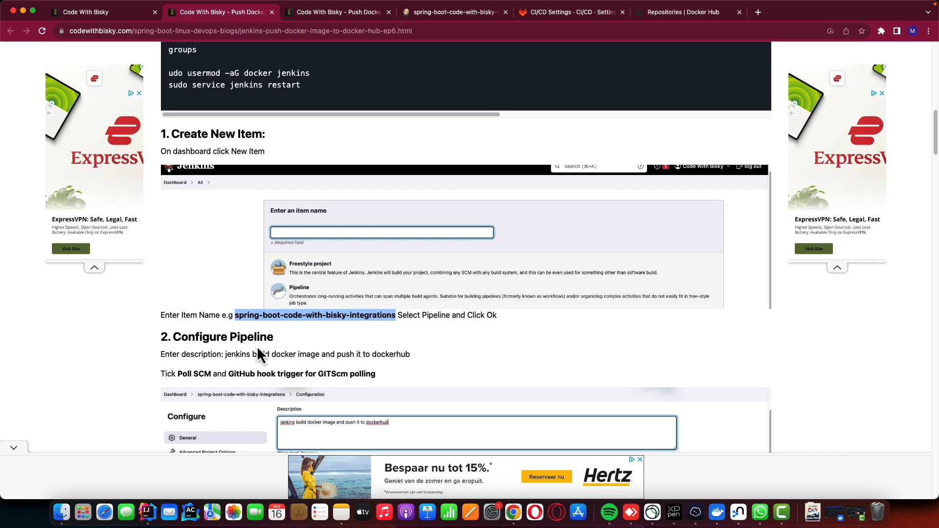
click(425, 19)
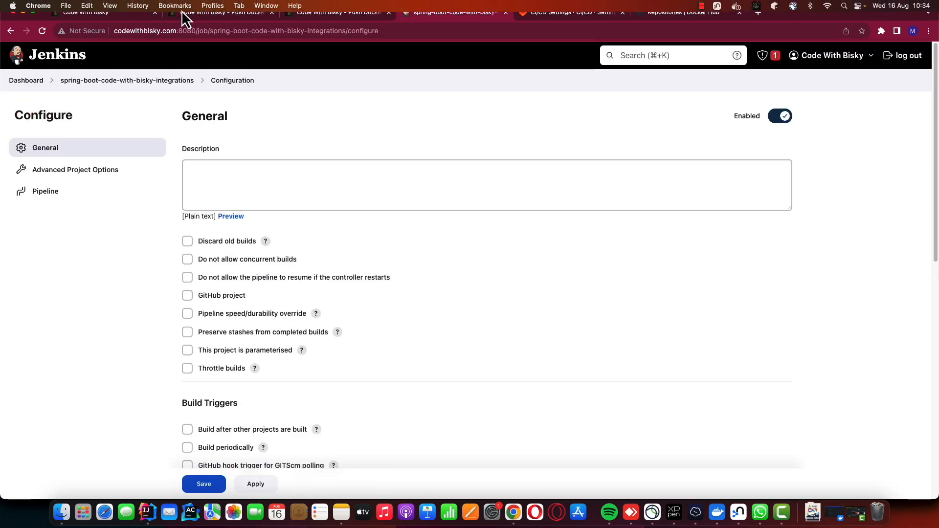
click(209, 13)
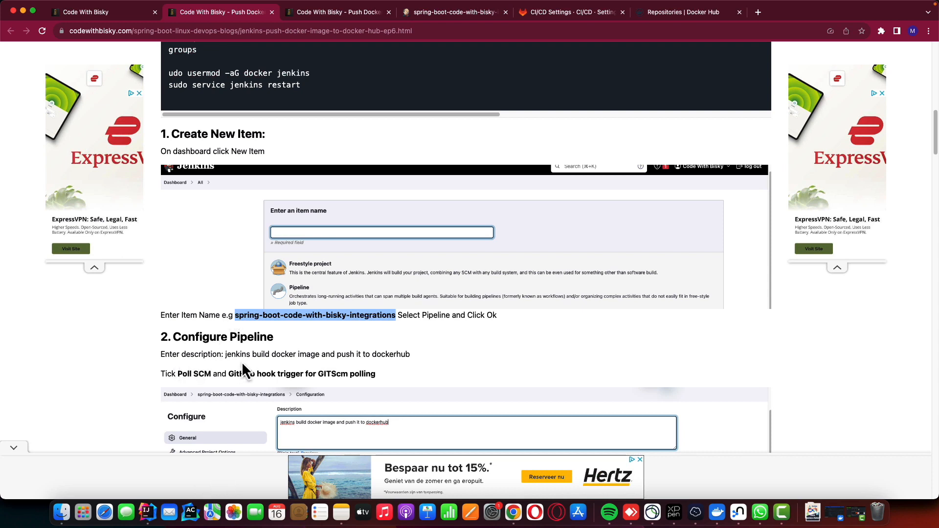
drag(226, 355, 410, 359)
key(super+c)
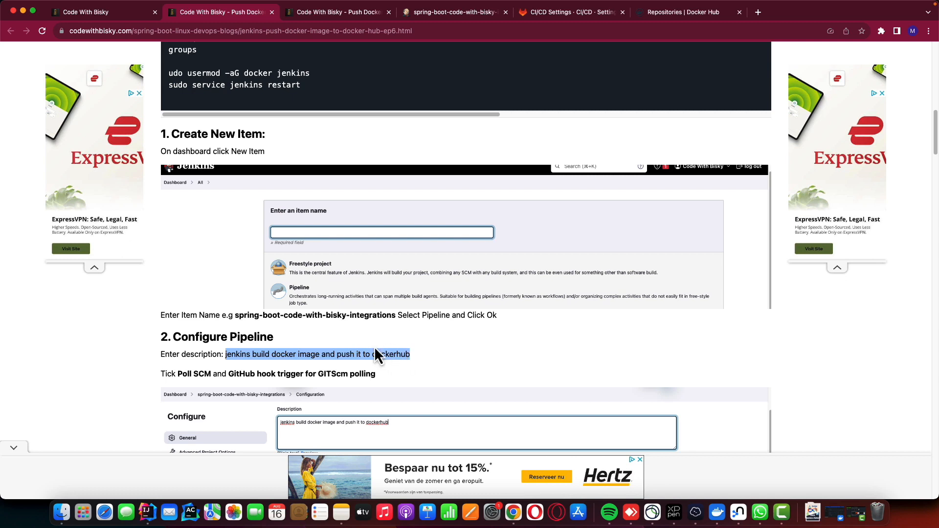
click(457, 14)
click(314, 192)
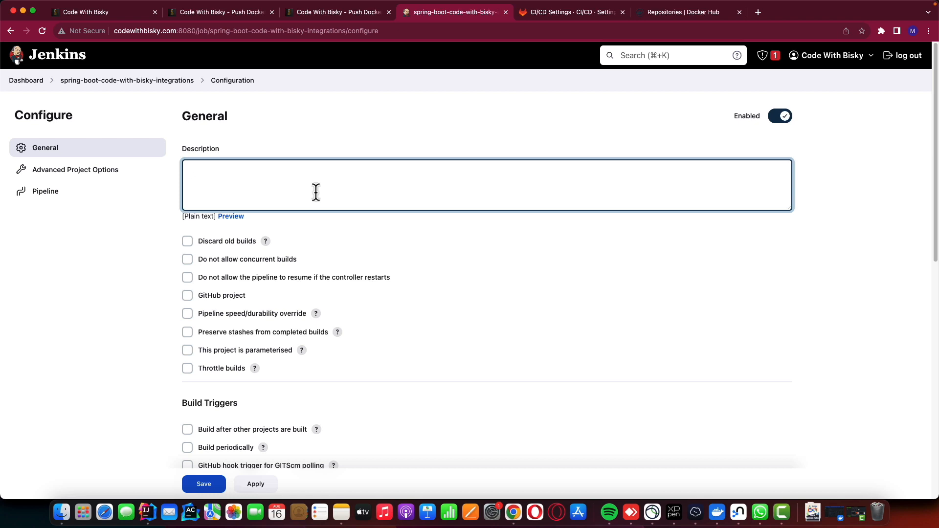
key(super+v)
Enable the GitHub hook trigger for GITScm polling and Poll SCM build triggers for the pipeline
scroll(210, 339, down, 5)
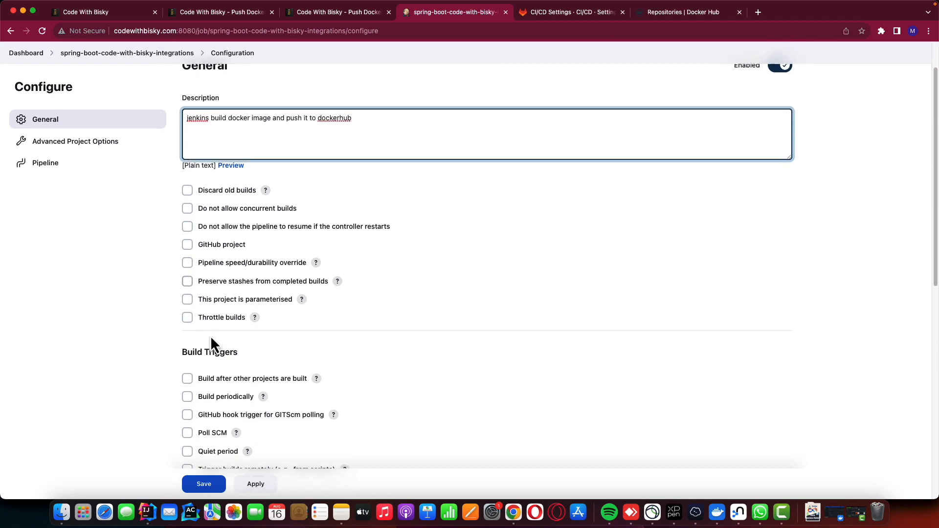
click(187, 334)
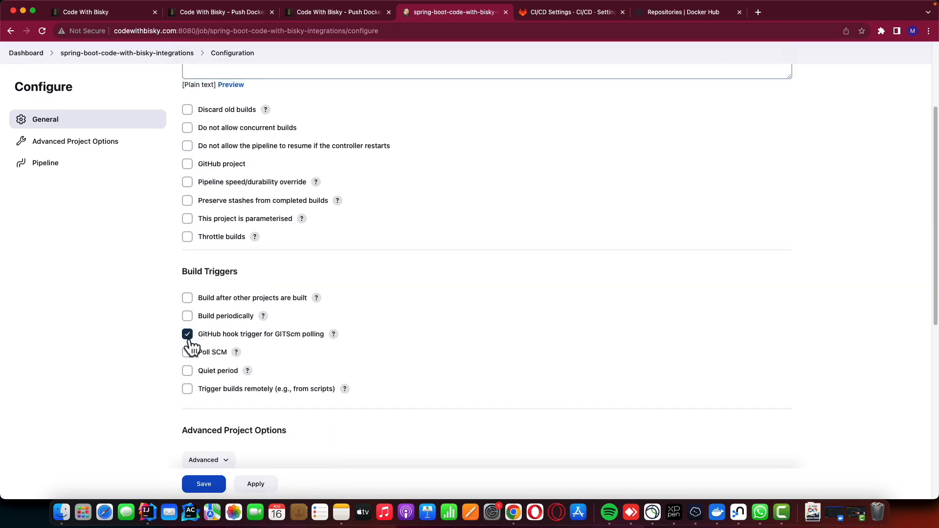
click(188, 352)
scroll(226, 383, down, 3)
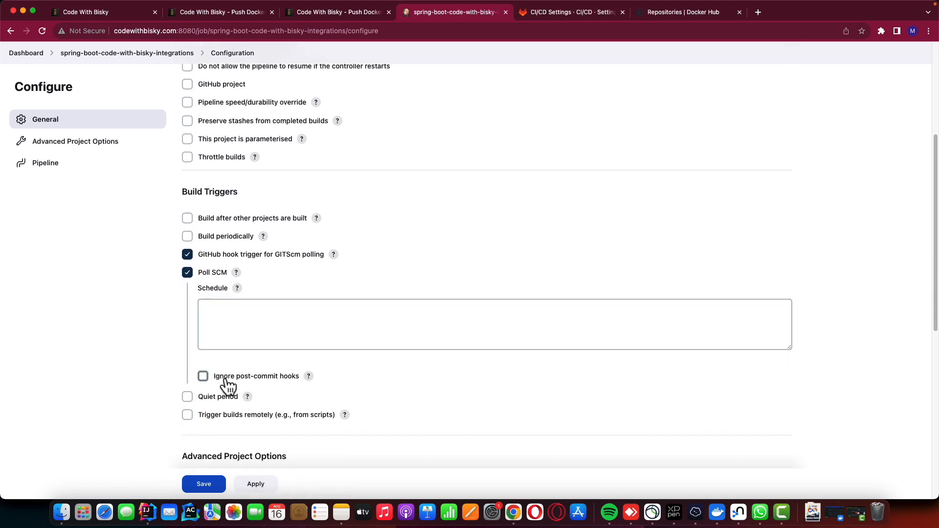
Review the blog post's Configure Pipeline section and its step-by-step guide to writing the pipeline, including the complete Jenkinsfile
click(254, 11)
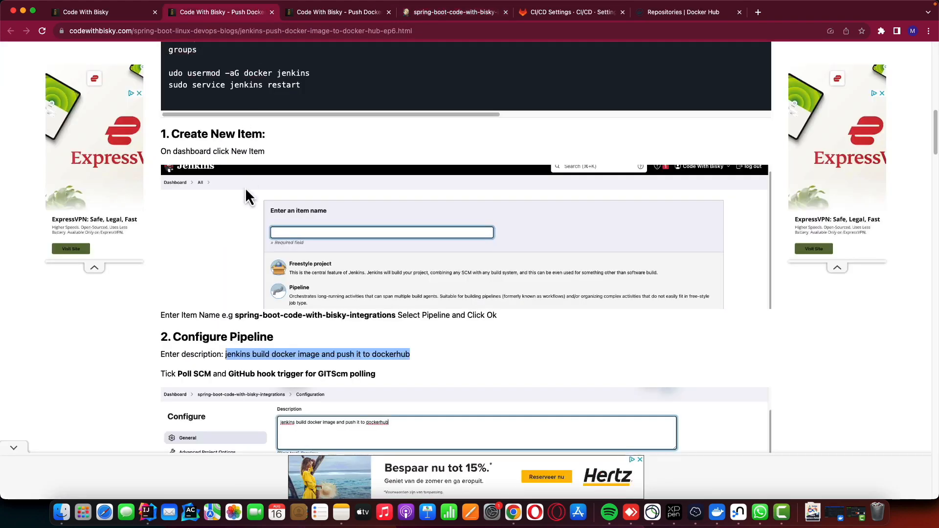
scroll(262, 211, down, 4)
scroll(262, 211, down, 3)
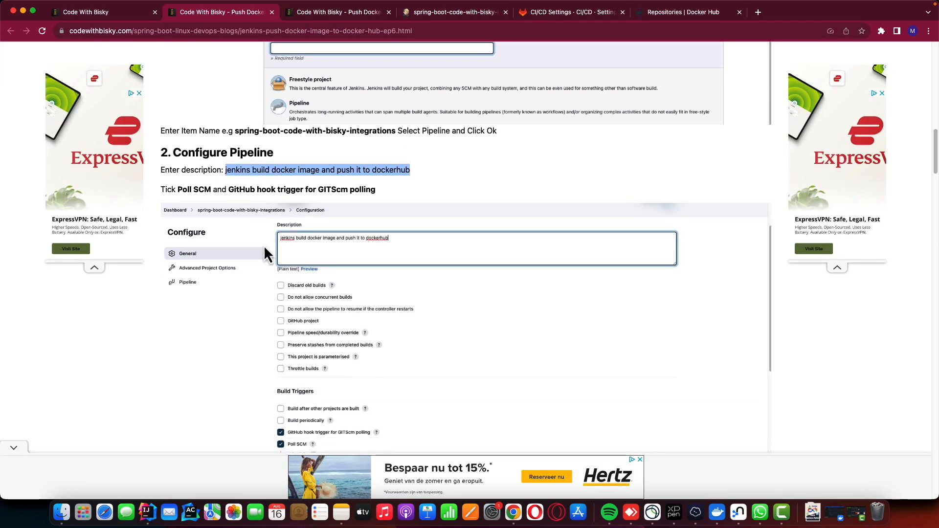
scroll(309, 351, down, 12)
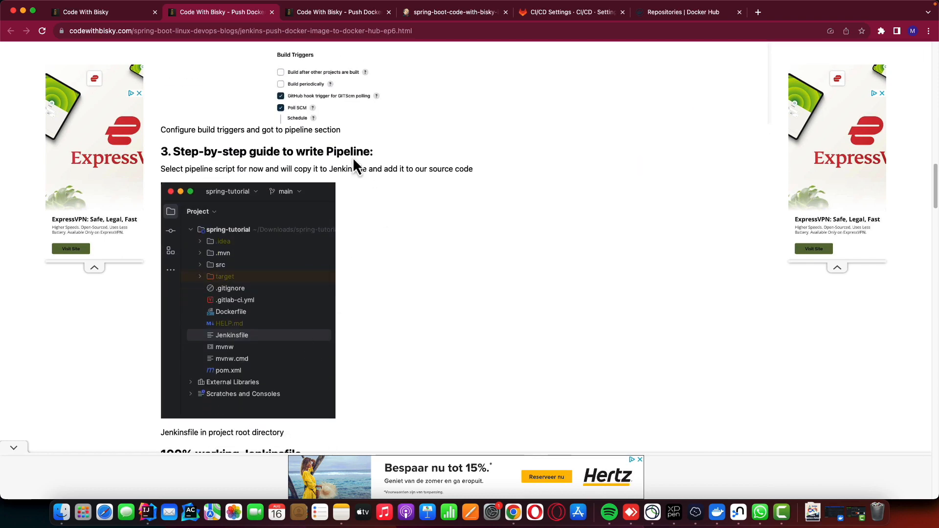
scroll(353, 159, up, 2)
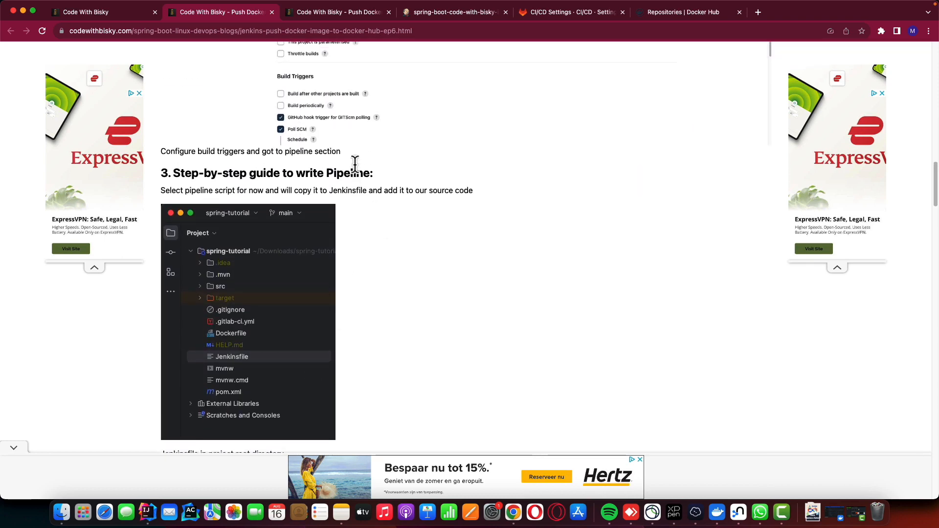
scroll(354, 164, up, 1)
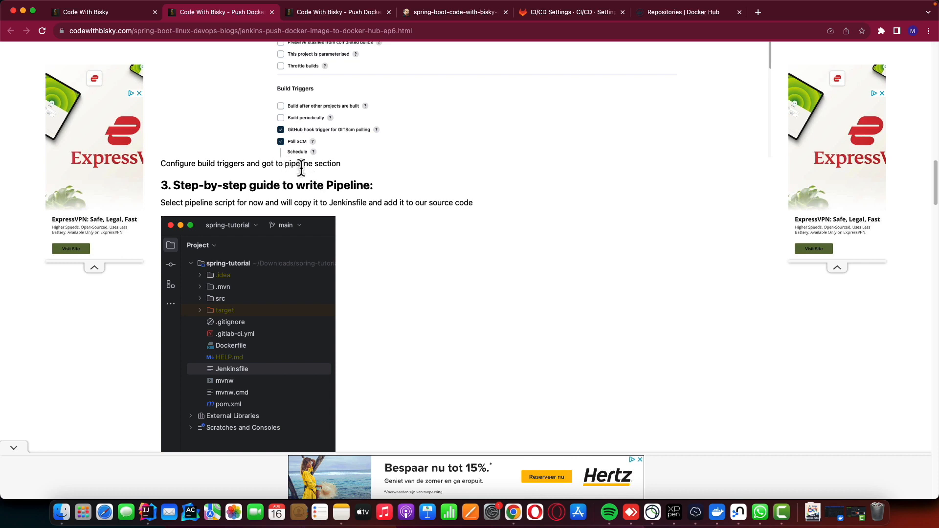
scroll(301, 167, down, 6)
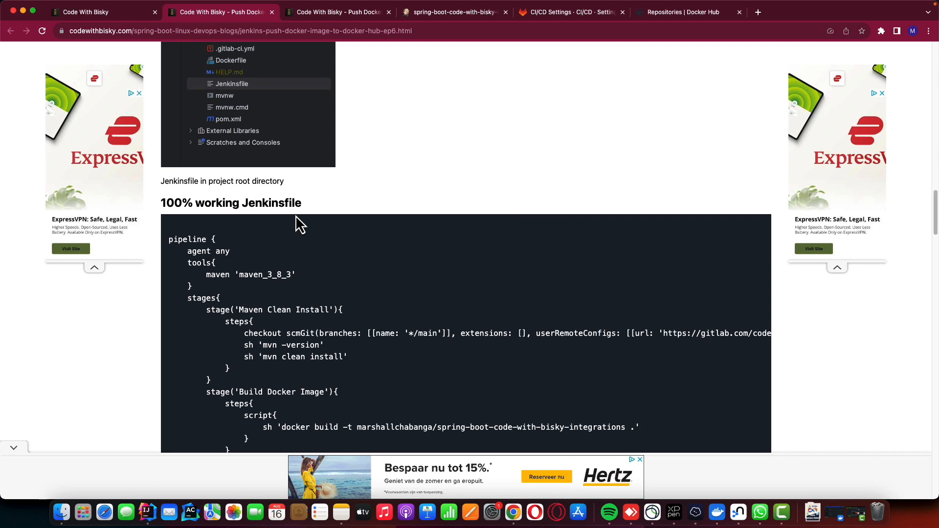
scroll(298, 225, down, 5)
scroll(302, 226, up, 10)
scroll(301, 222, up, 1)
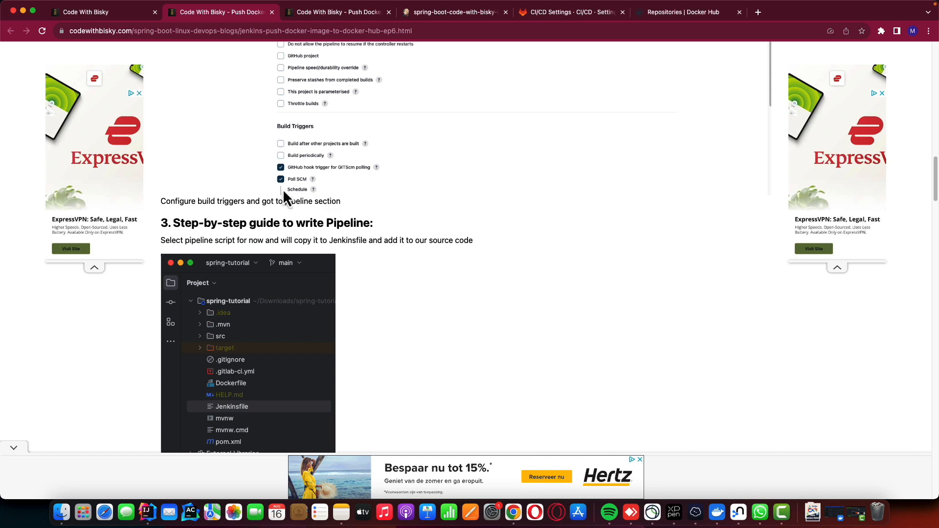
Close the duplicate blog tab and copy the blog post's complete Jenkinsfile into the Jenkins pipeline's script, using the Pipeline script definition
key(super+w)
drag(204, 45, 238, 423)
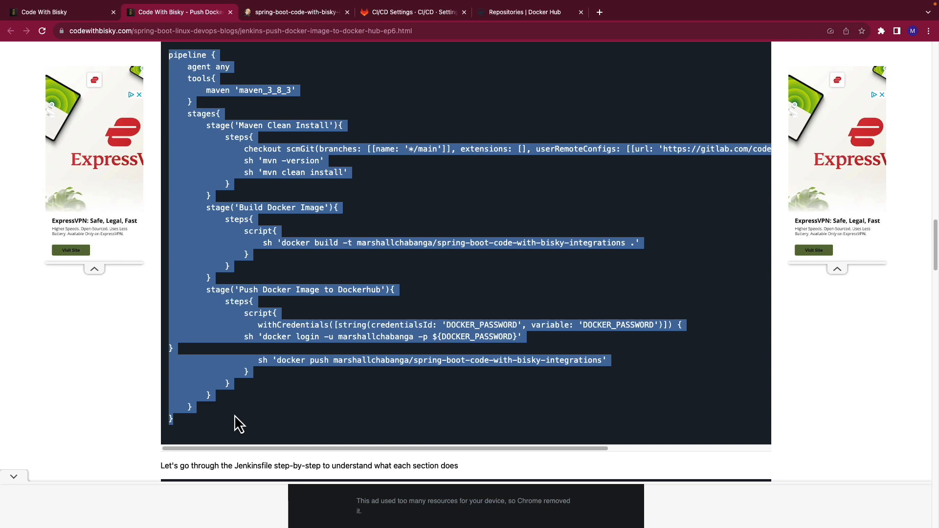
click(297, 13)
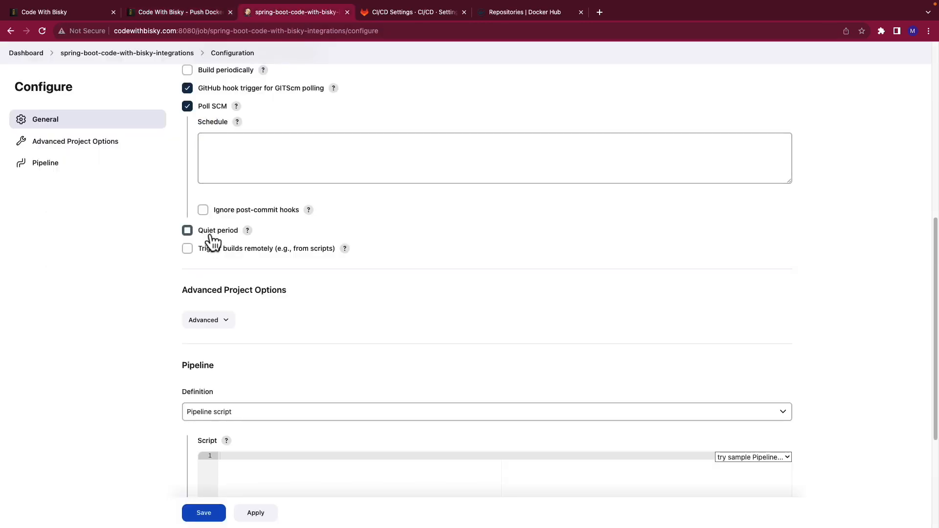
scroll(234, 335, down, 1)
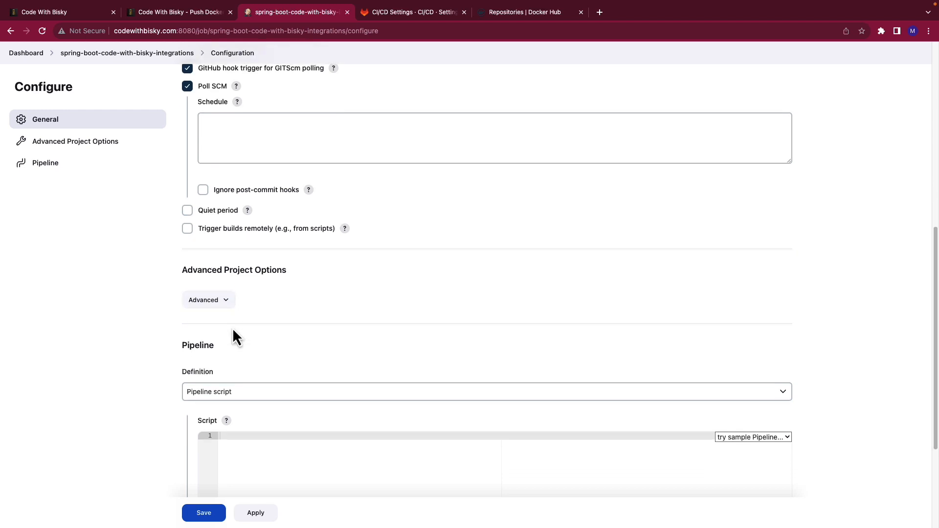
scroll(234, 335, down, 1)
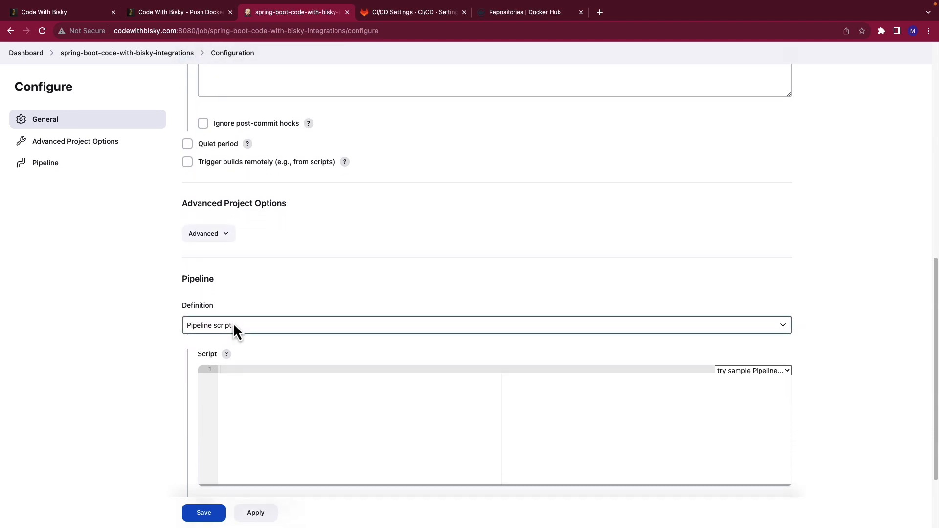
click(264, 327)
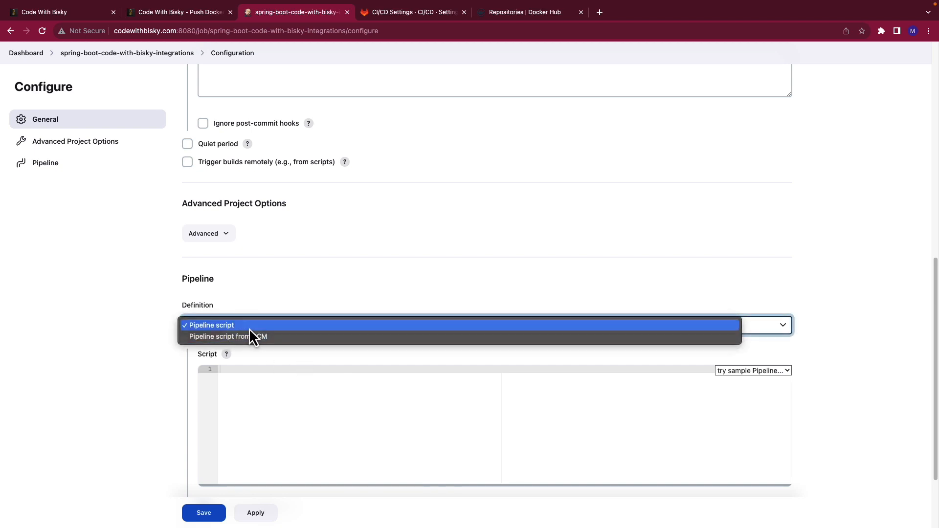
click(249, 326)
scroll(308, 305, down, 3)
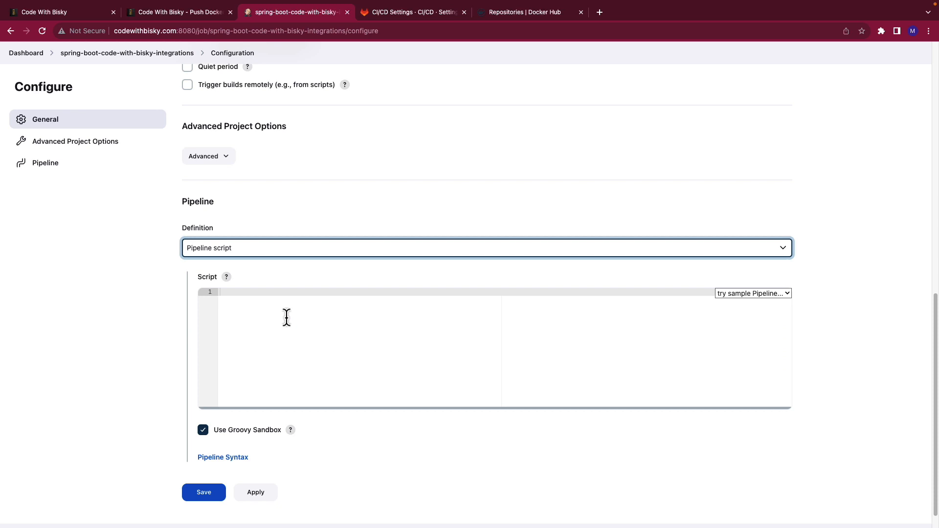
right_click(243, 312)
click(264, 383)
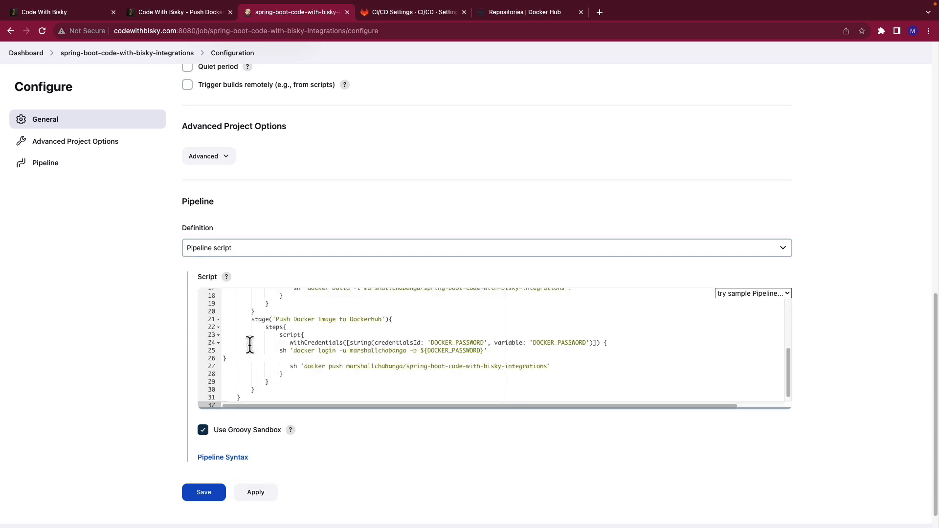
scroll(247, 343, down, 2)
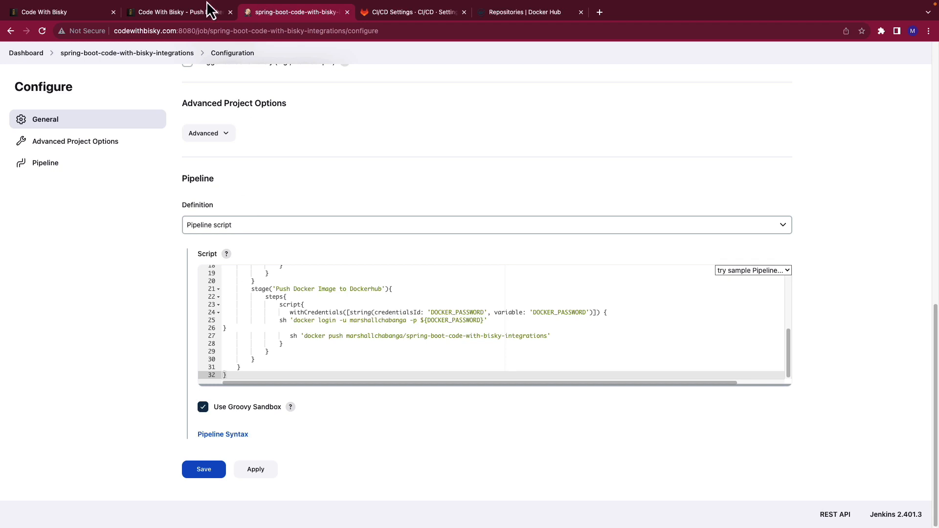
Read the blog post's explanation of each Jenkinsfile section, through to the withCredentials and credential creation instructions
click(179, 15)
scroll(195, 200, down, 1)
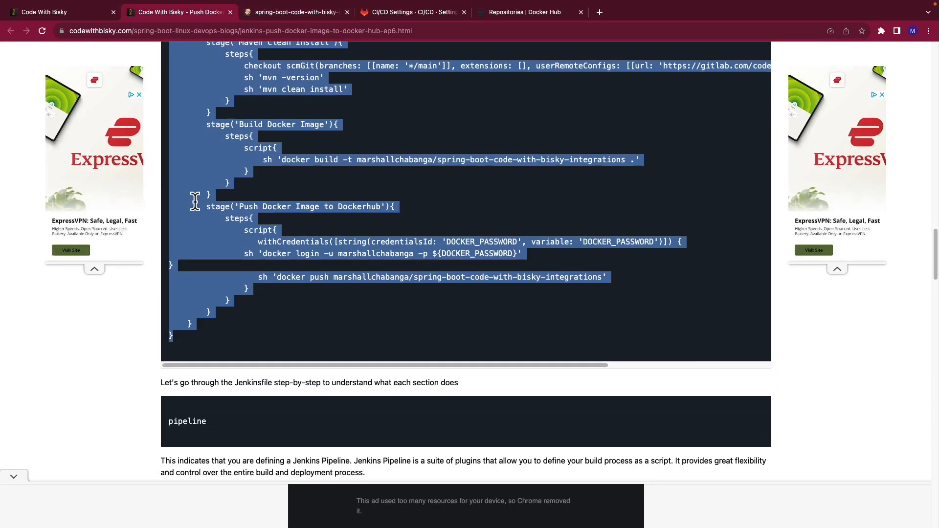
scroll(264, 188, down, 2)
scroll(260, 182, down, 20)
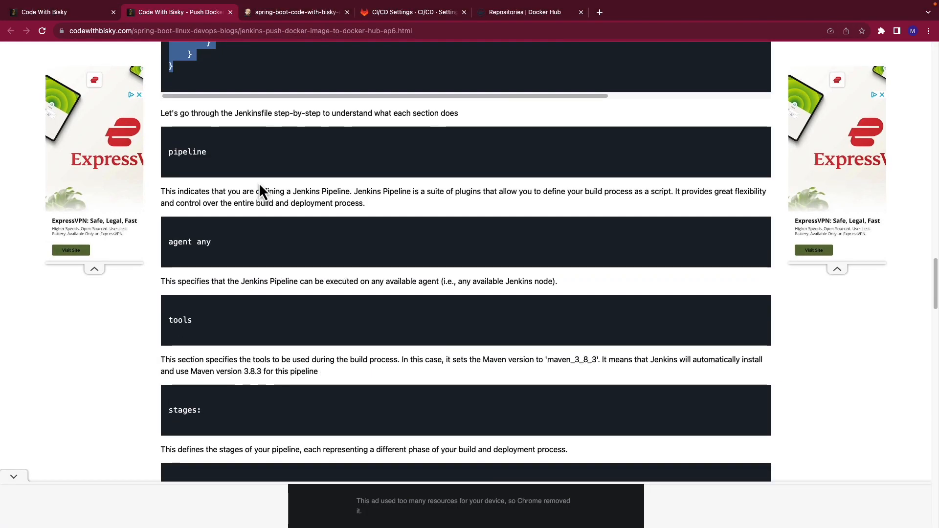
scroll(259, 183, down, 4)
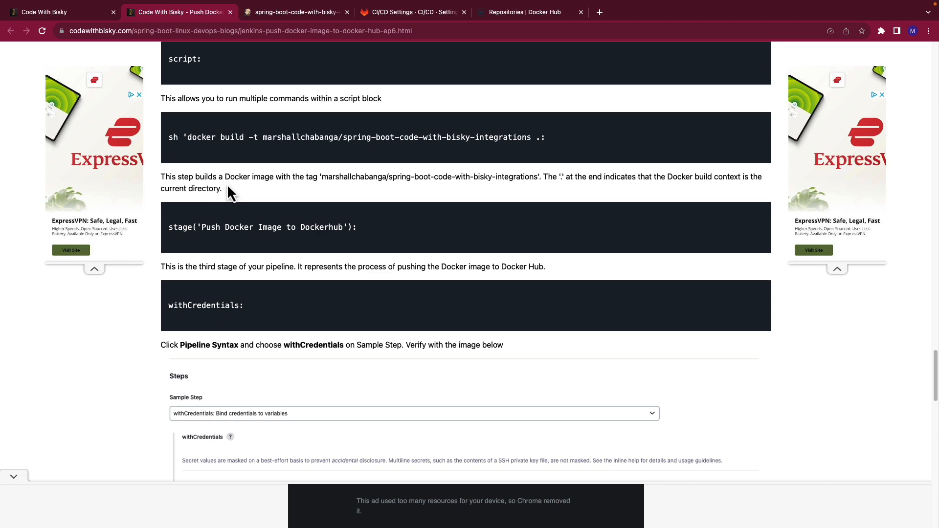
scroll(224, 180, up, 6)
scroll(225, 179, up, 5)
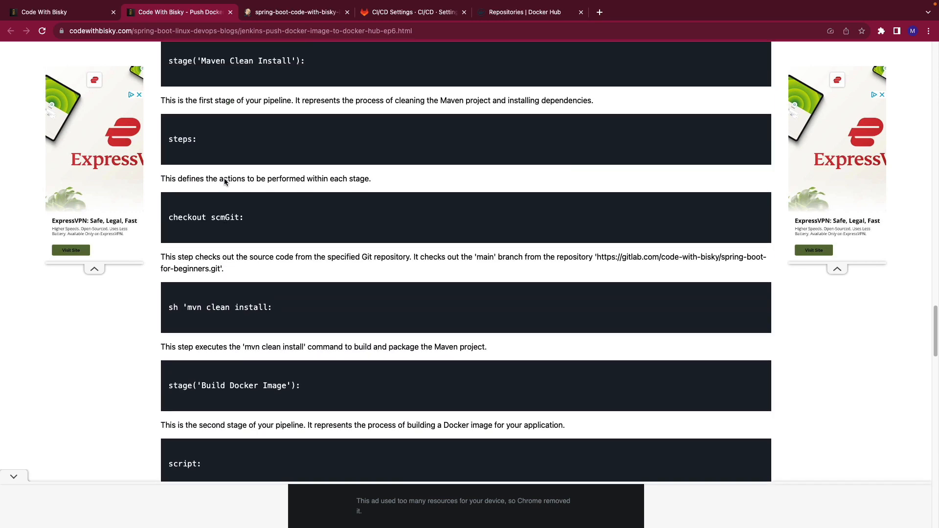
scroll(224, 179, up, 3)
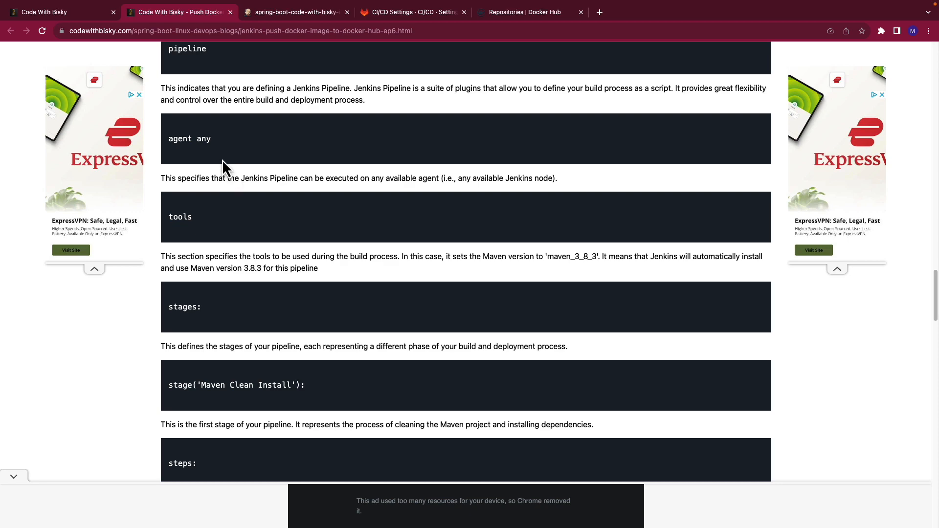
scroll(222, 161, down, 12)
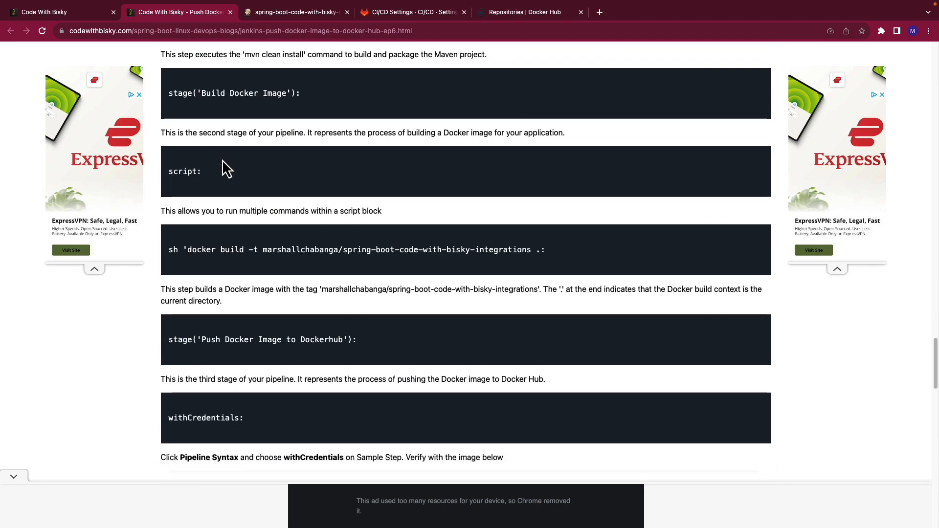
scroll(222, 159, down, 5)
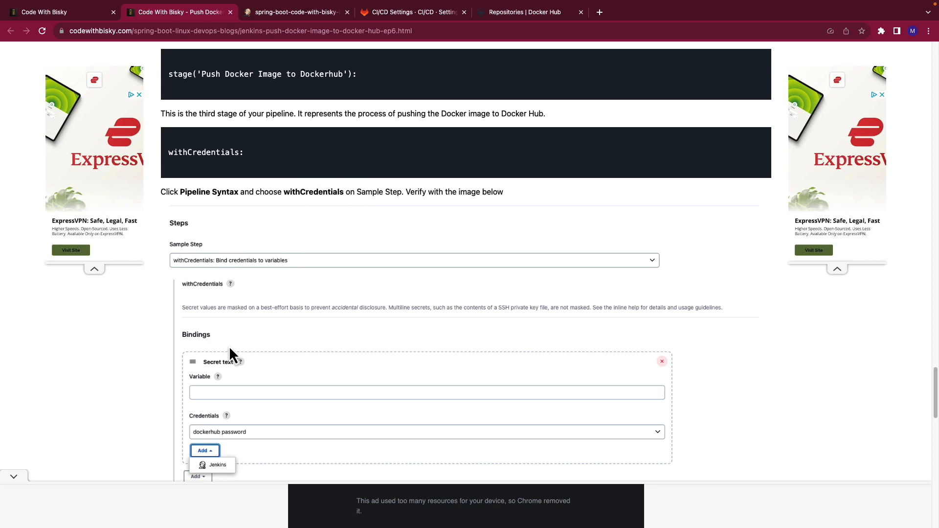
scroll(229, 335, down, 1)
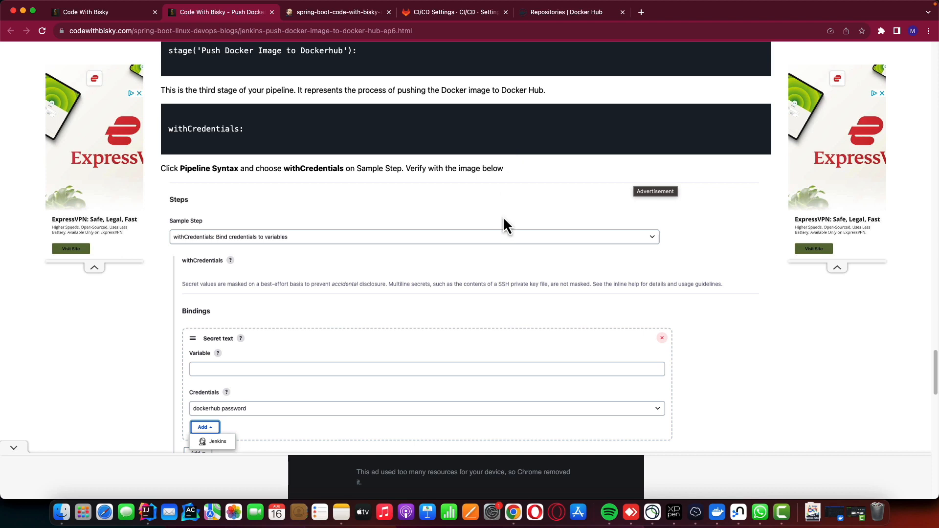
scroll(507, 218, down, 3)
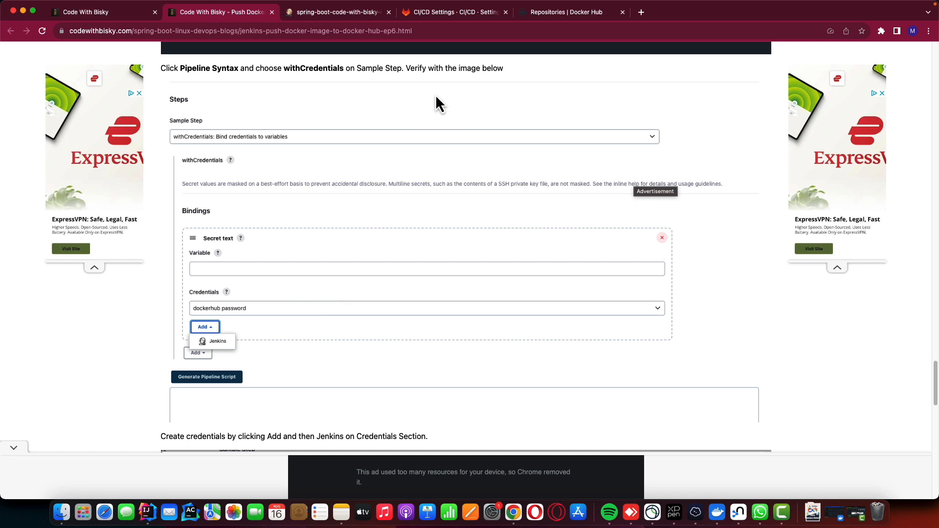
In the Pipeline Syntax snippet generator, set the sample step to withCredentials: Bind credentials to variables and add a Secret text binding
click(345, 12)
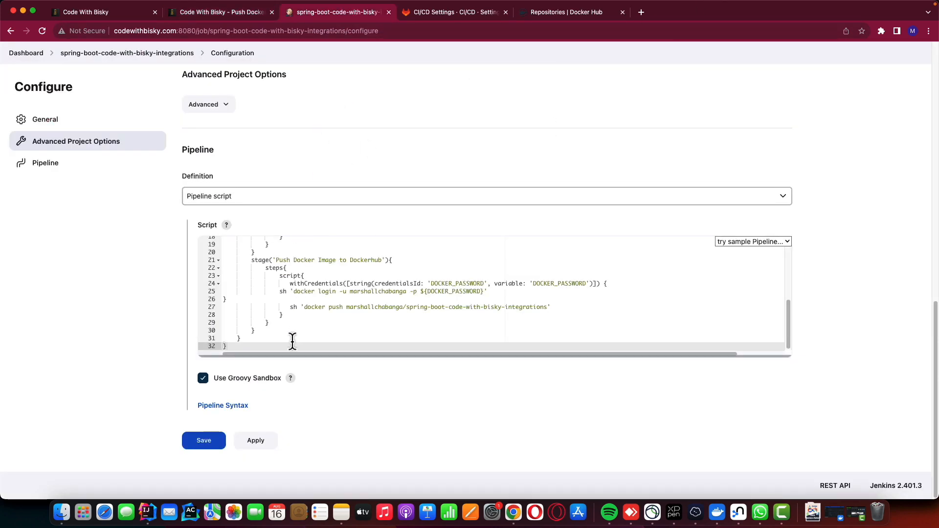
click(217, 409)
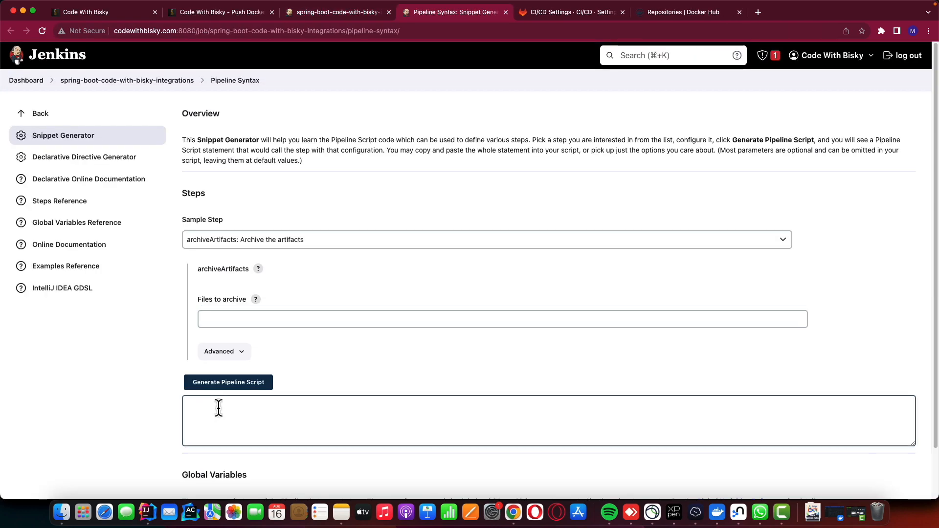
click(272, 240)
scroll(230, 363, down, 5)
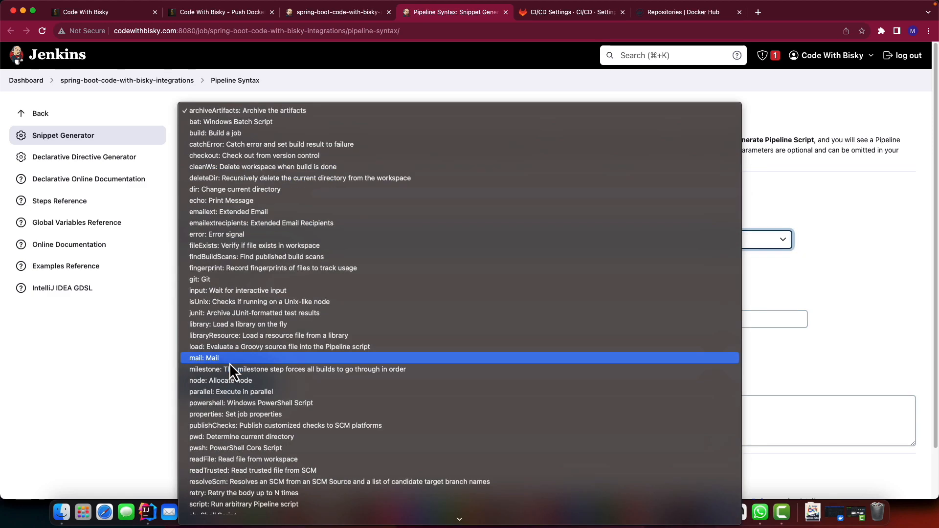
scroll(229, 366, down, 5)
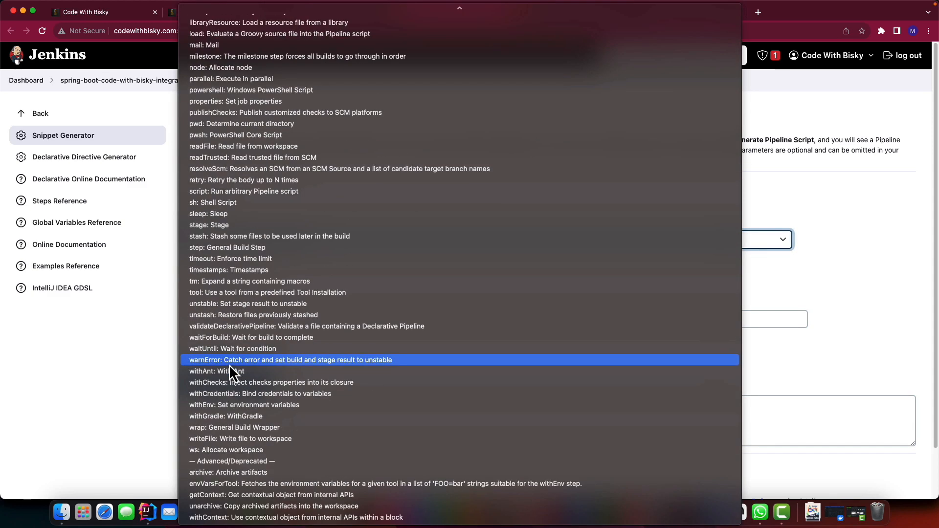
click(231, 394)
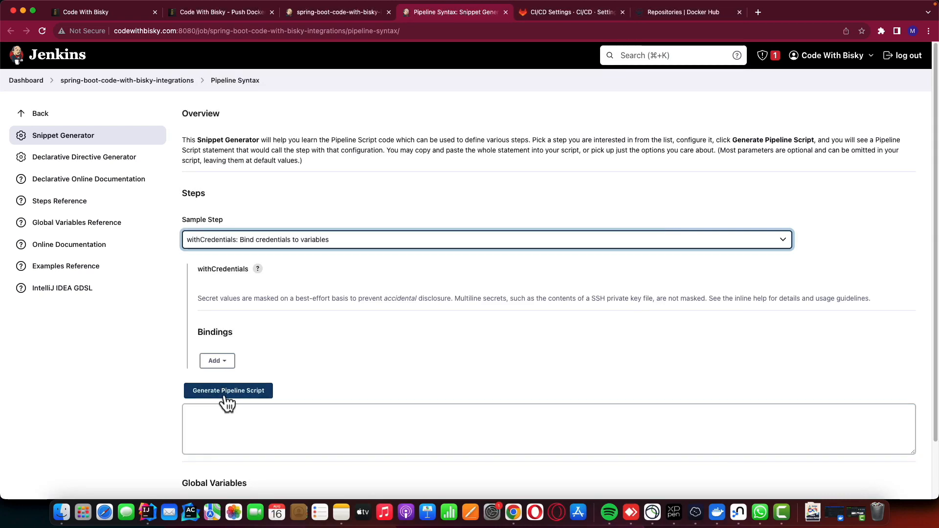
click(218, 362)
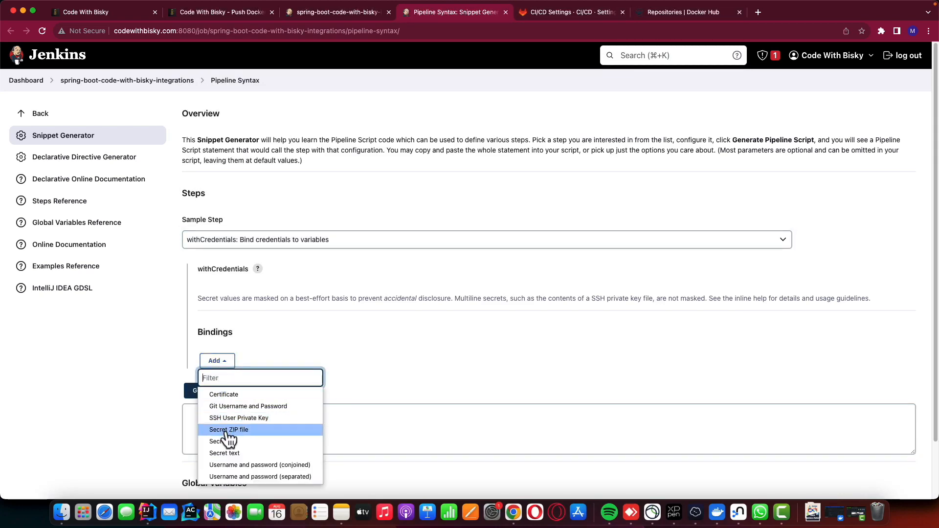
click(225, 452)
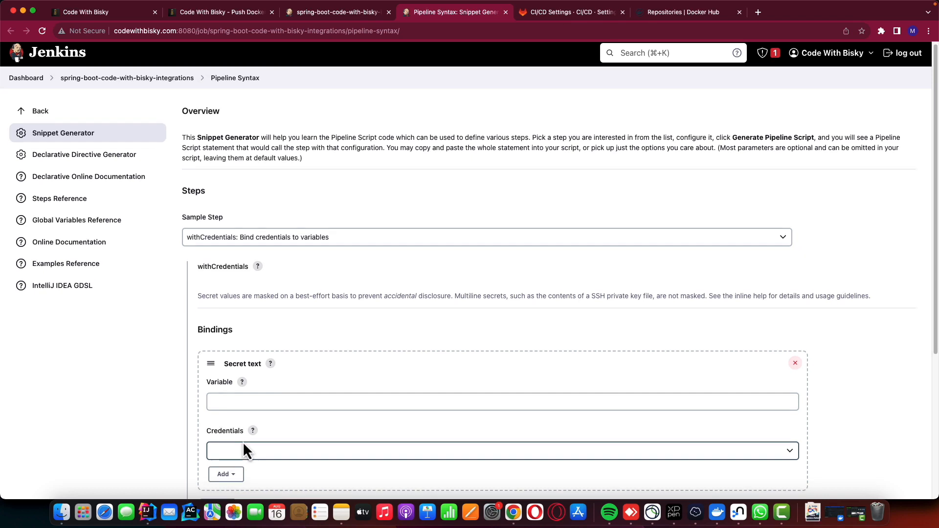
Start adding a new Jenkins credential for the Secret text binding and set its kind to Secret text
scroll(230, 449, down, 2)
click(223, 399)
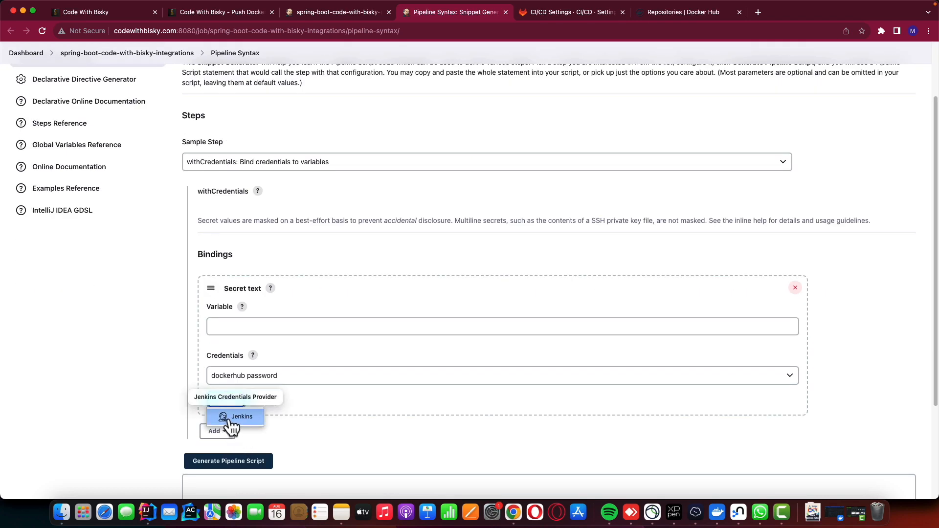
click(235, 417)
click(206, 398)
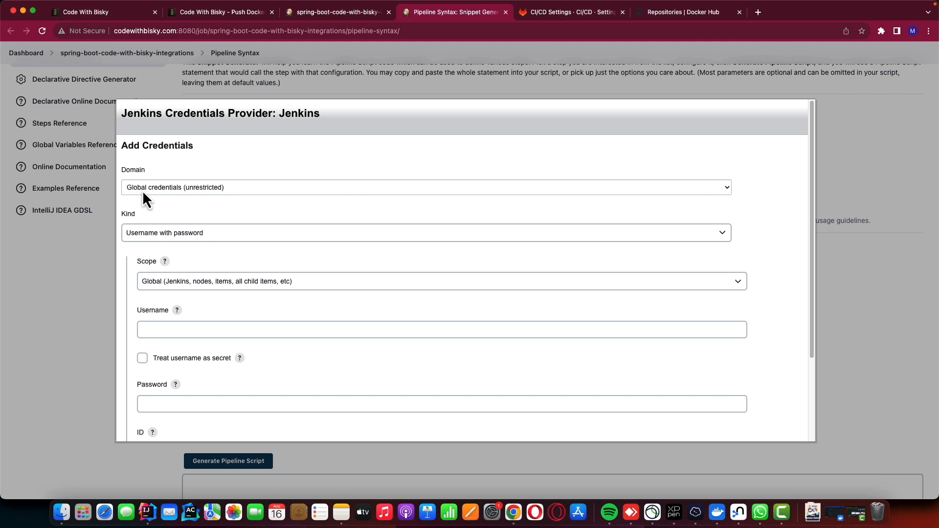
click(179, 235)
click(175, 282)
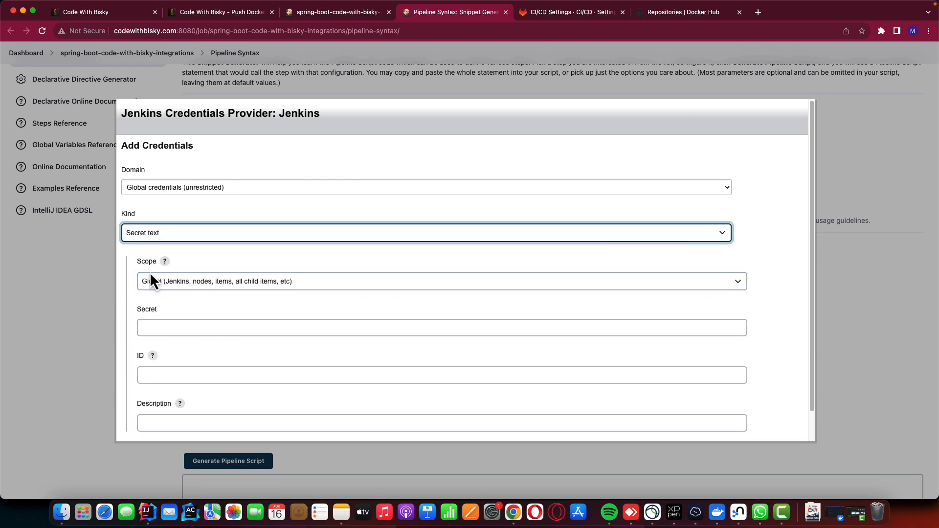
scroll(148, 286, down, 1)
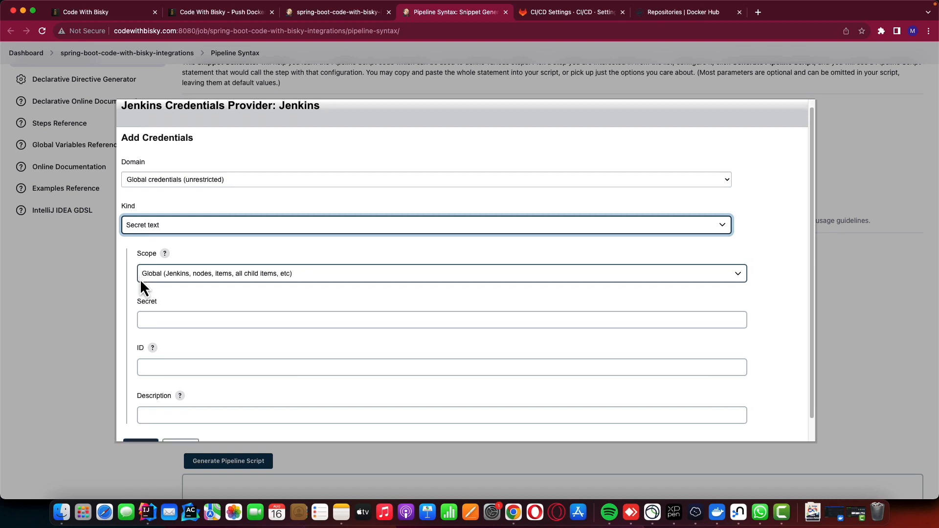
Copy the DOCKER_PASSWORD variable's value from the GitLab CI/CD settings and paste it as the new Jenkins credential's secret
scroll(140, 288, down, 1)
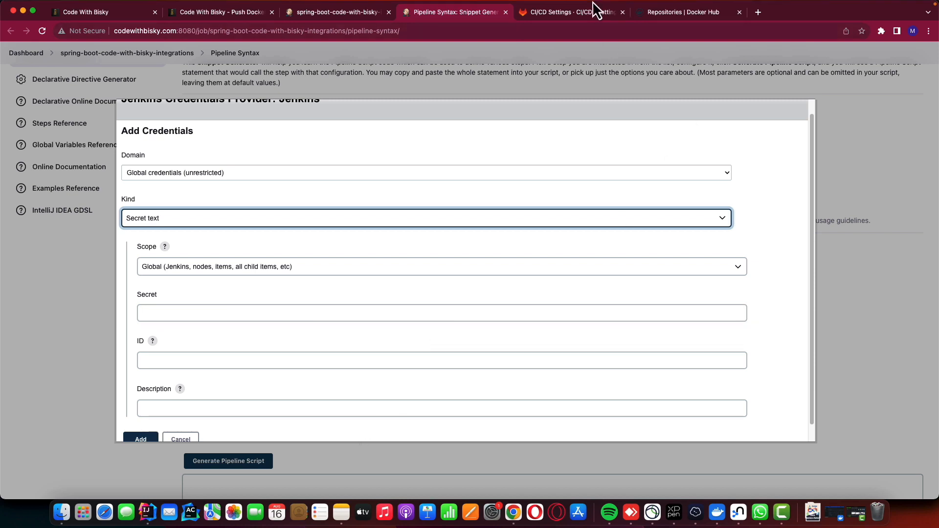
click(585, 17)
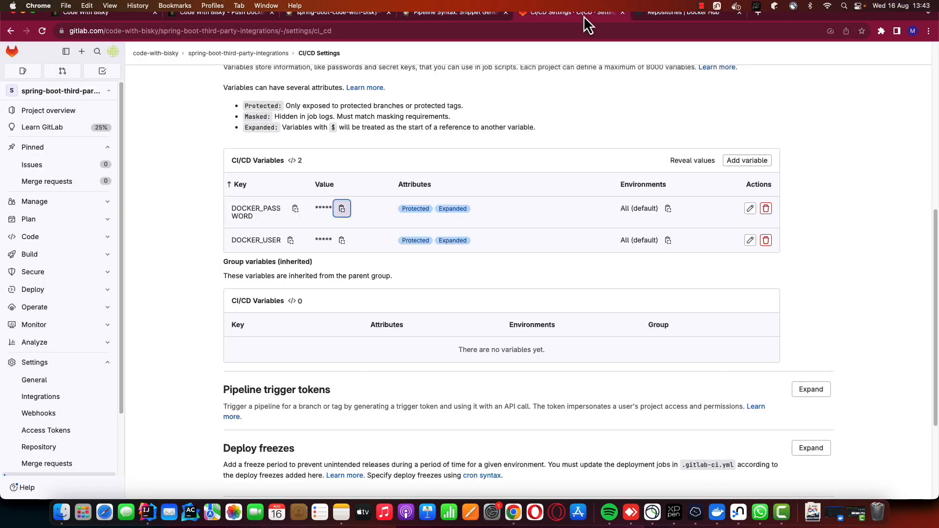
click(344, 213)
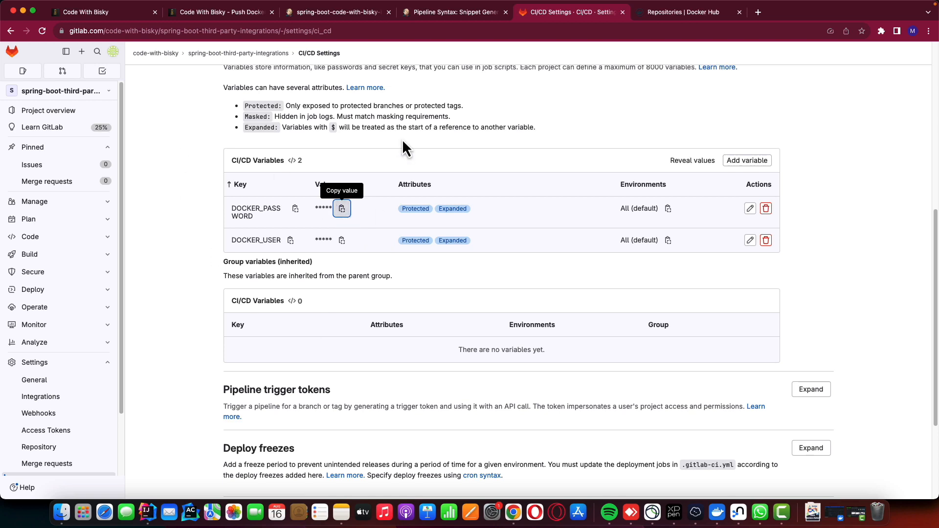
click(464, 16)
click(180, 315)
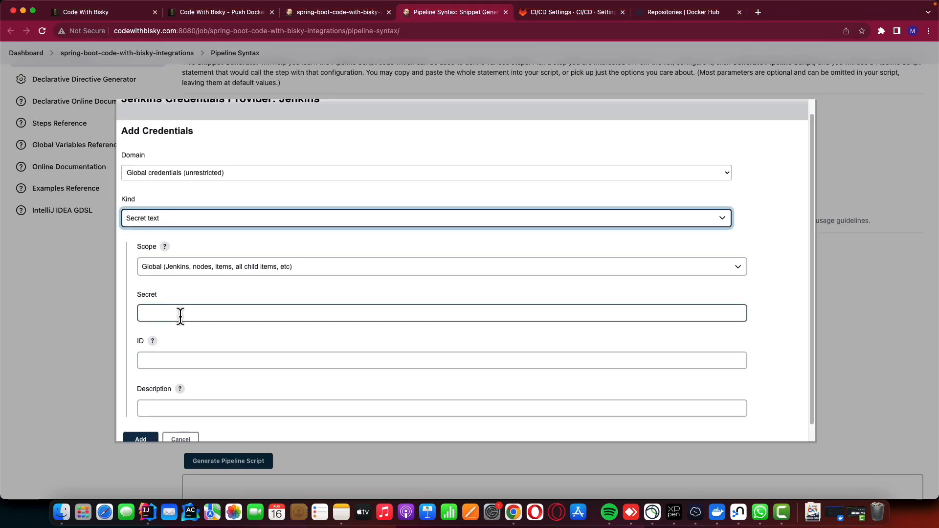
right_click(181, 315)
click(207, 387)
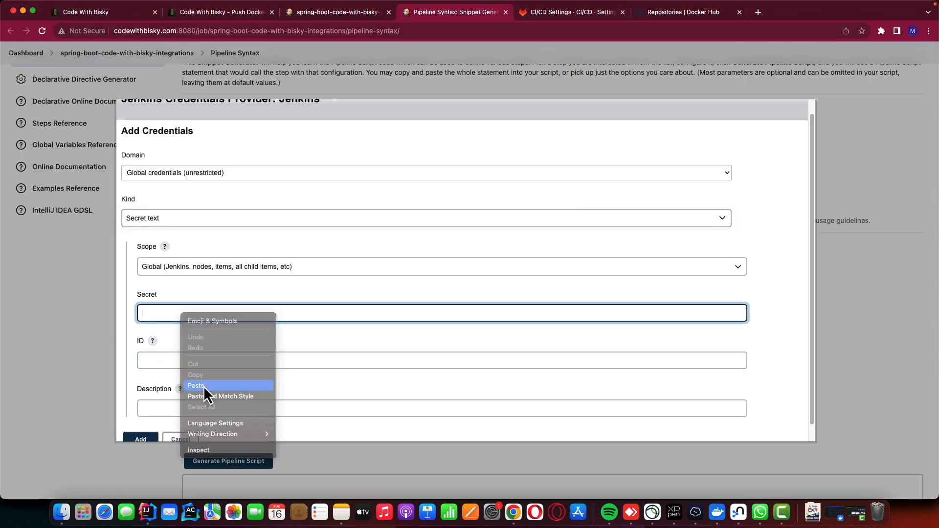
Give the credential the ID DOCKER_PASSWORD and the description "dockerhub password", and add it to Jenkins
click(185, 361)
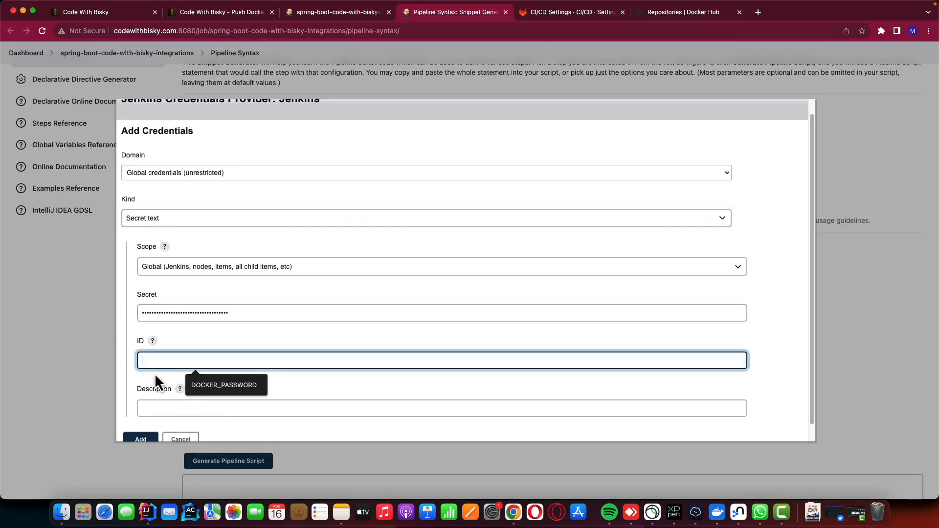
click(192, 385)
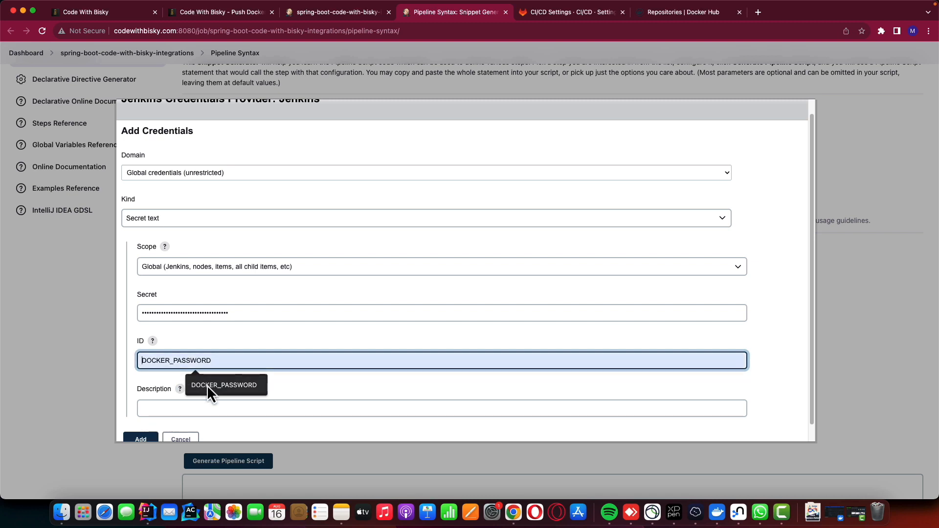
click(209, 385)
scroll(191, 401, down, 2)
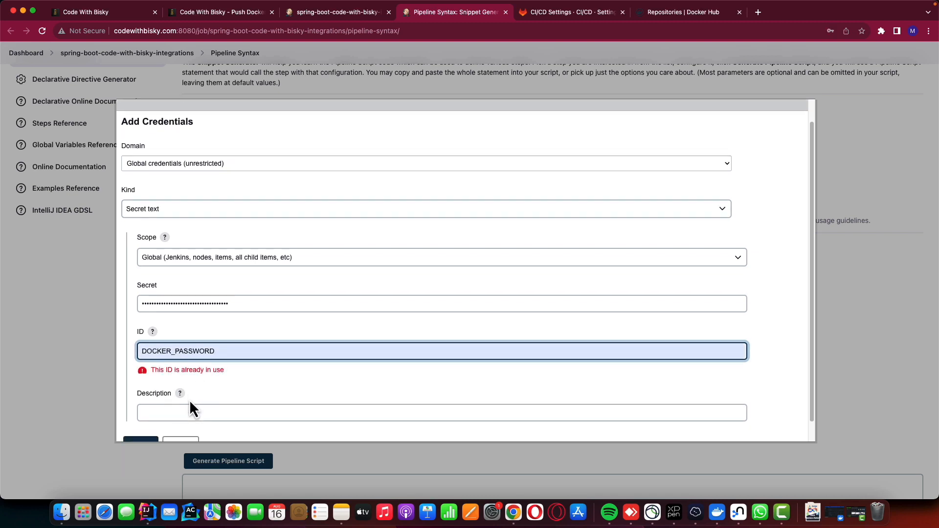
click(181, 391)
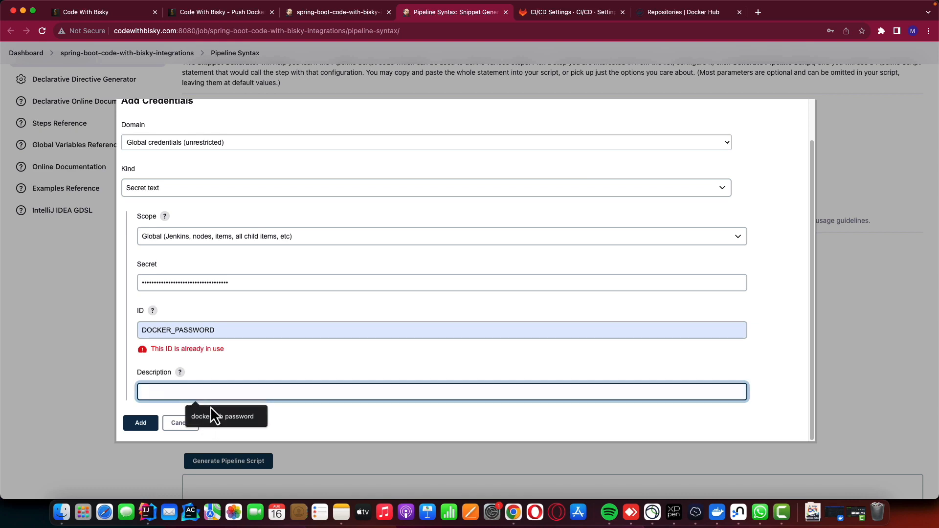
click(219, 417)
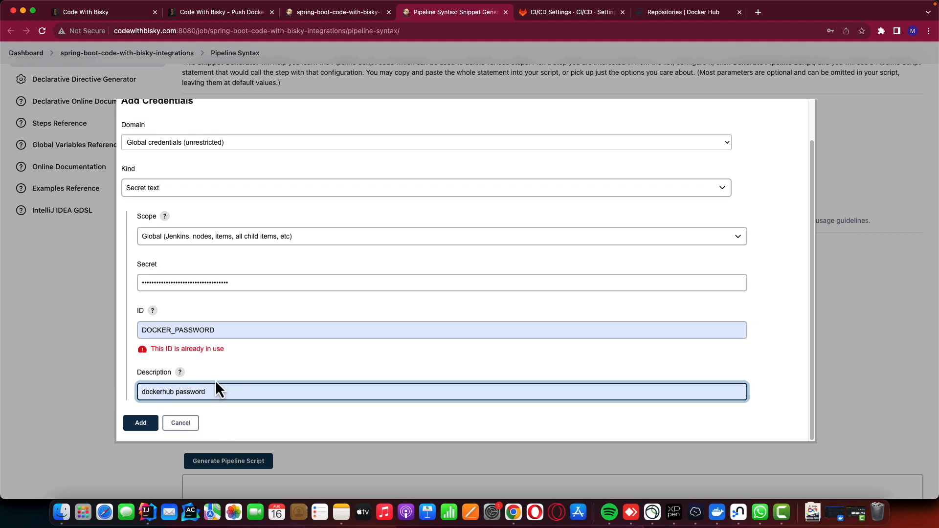
click(153, 424)
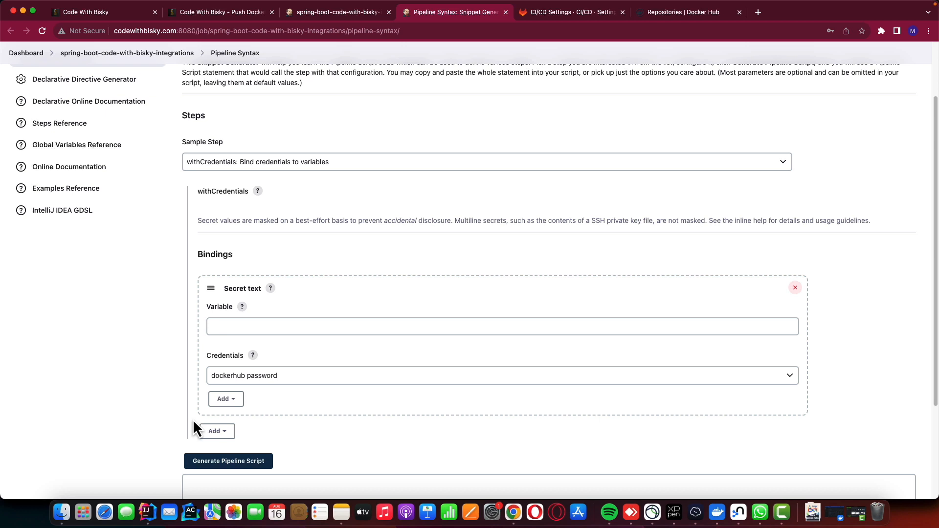
Generate the withCredentials snippet for the dockerhub password credential and paste it into the pipeline script's Push Docker Image to Dockerhub stage
scroll(240, 424, down, 2)
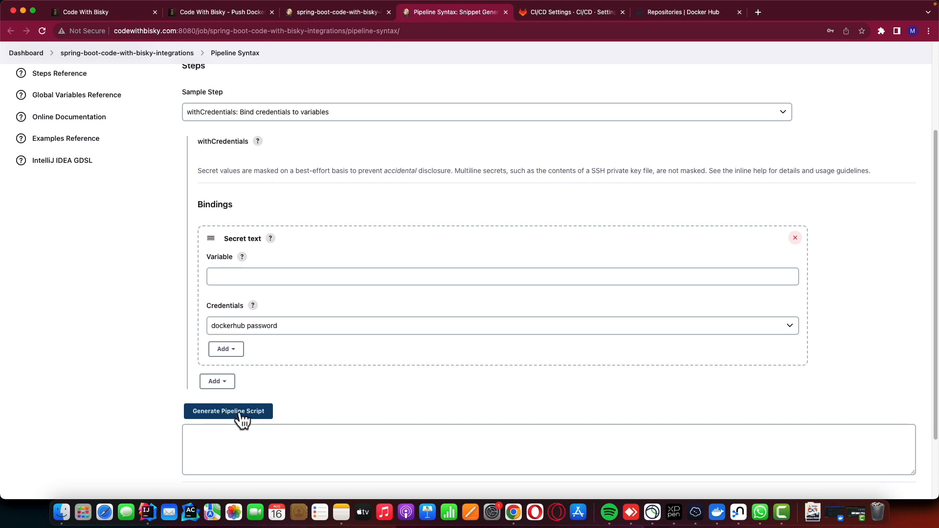
click(241, 416)
click(237, 450)
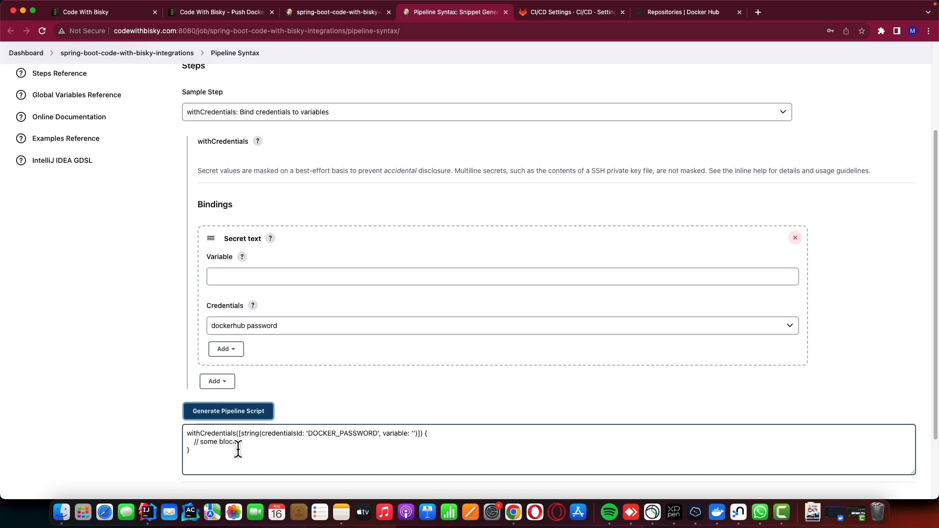
scroll(236, 449, down, 4)
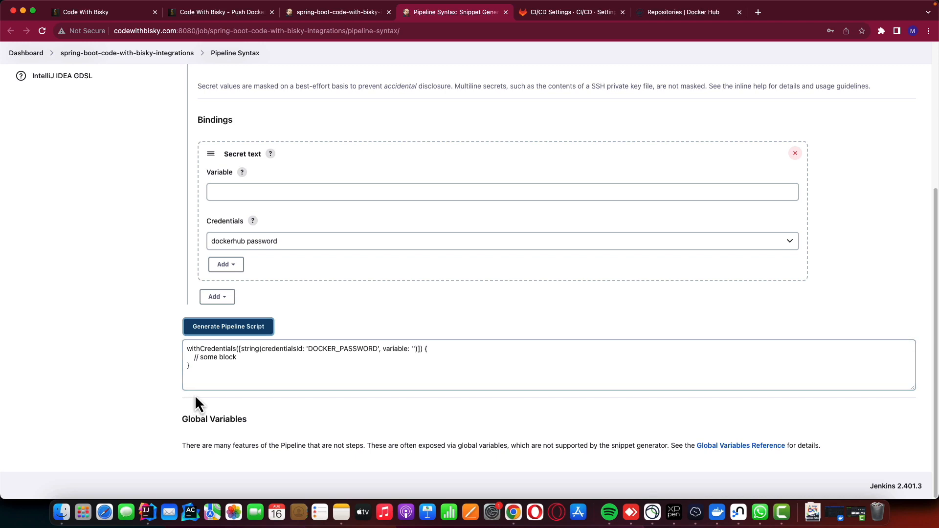
drag(234, 359, 187, 349)
click(234, 362)
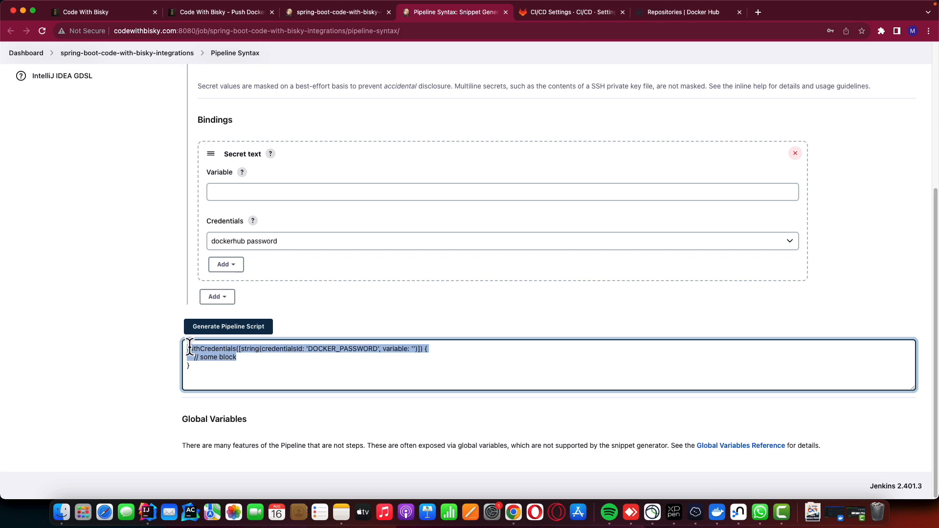
right_click(228, 357)
click(237, 372)
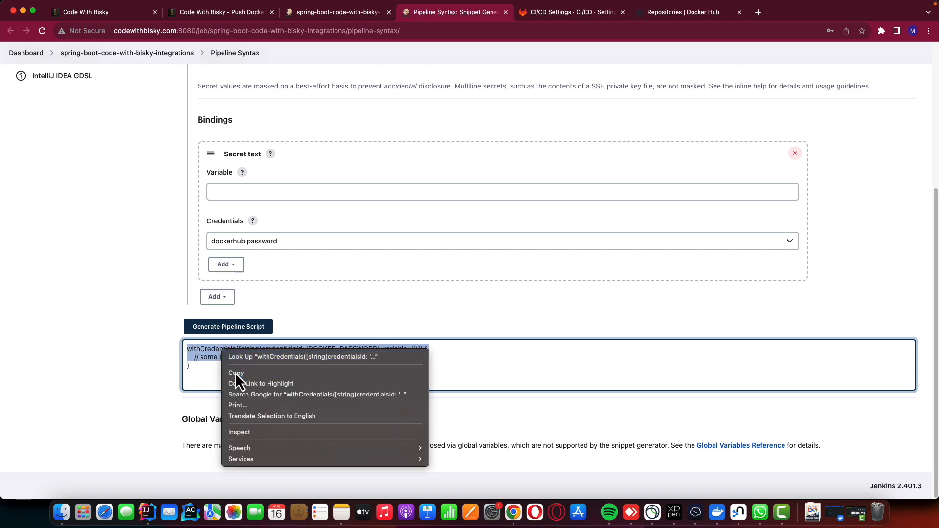
click(345, 14)
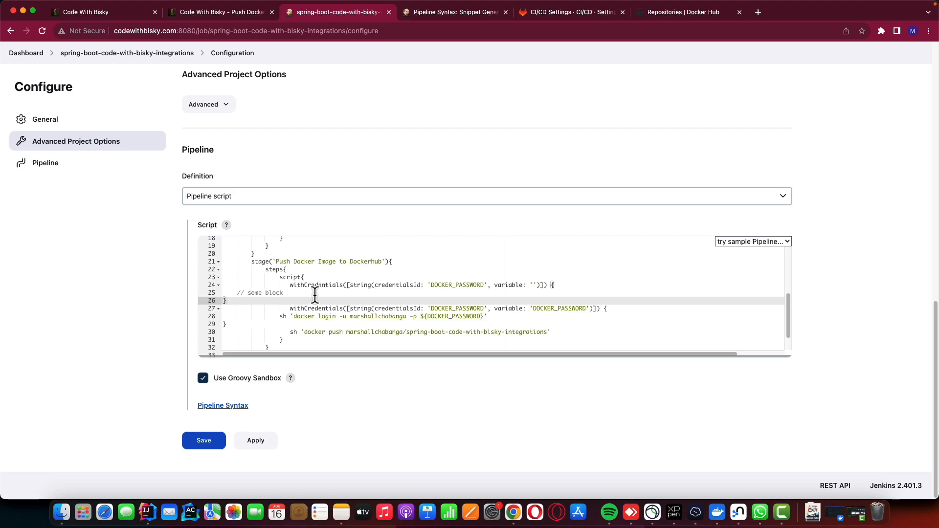
Read the blog post's remaining explanation of the docker login and docker push commands, through to the conclusion
click(210, 15)
scroll(253, 298, down, 20)
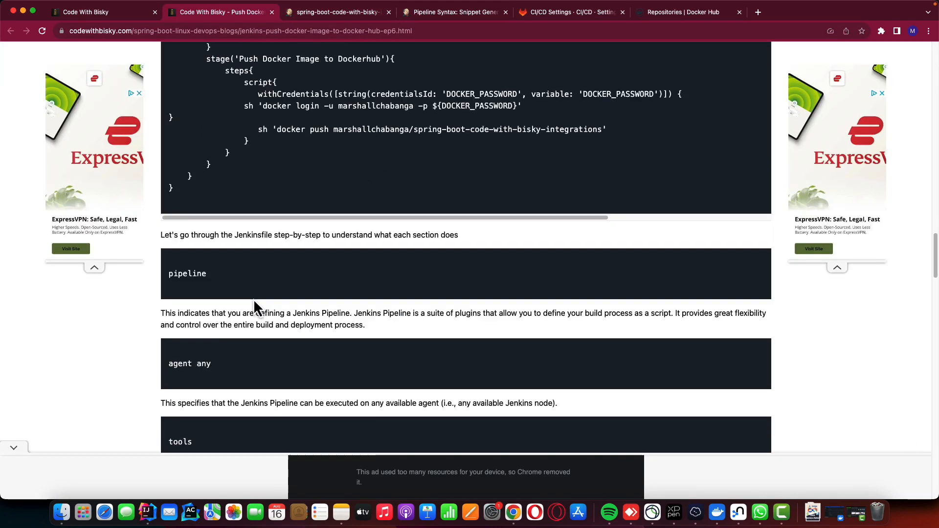
scroll(254, 298, down, 15)
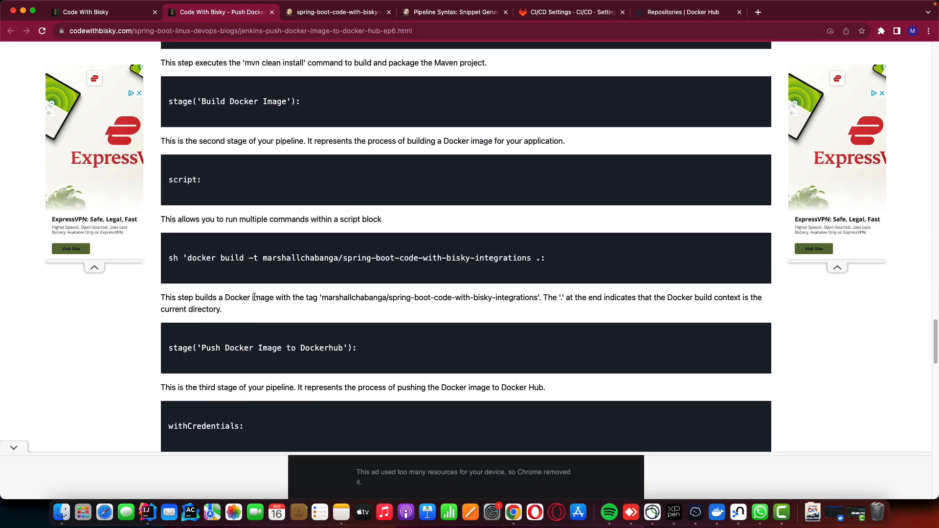
scroll(254, 298, down, 8)
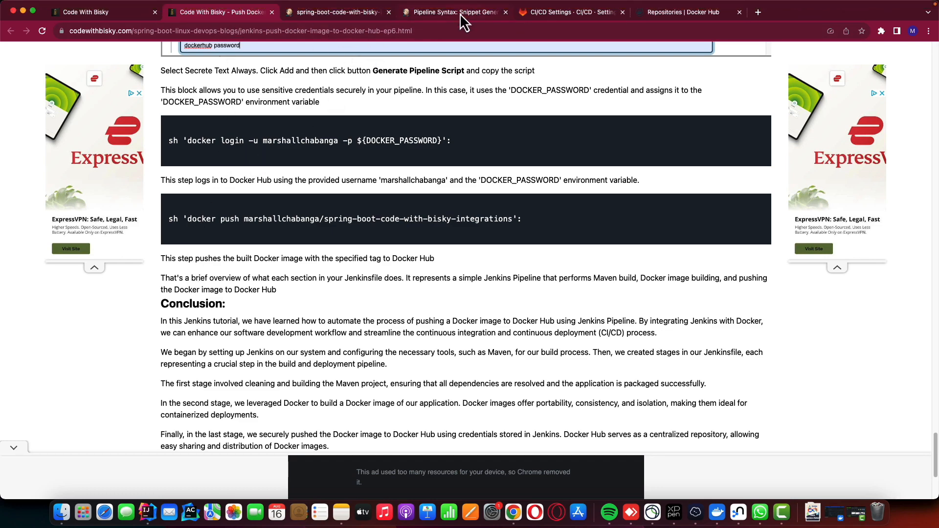
Save the spring-boot-code-with-bisky-integrations pipeline configuration and start a build
click(360, 12)
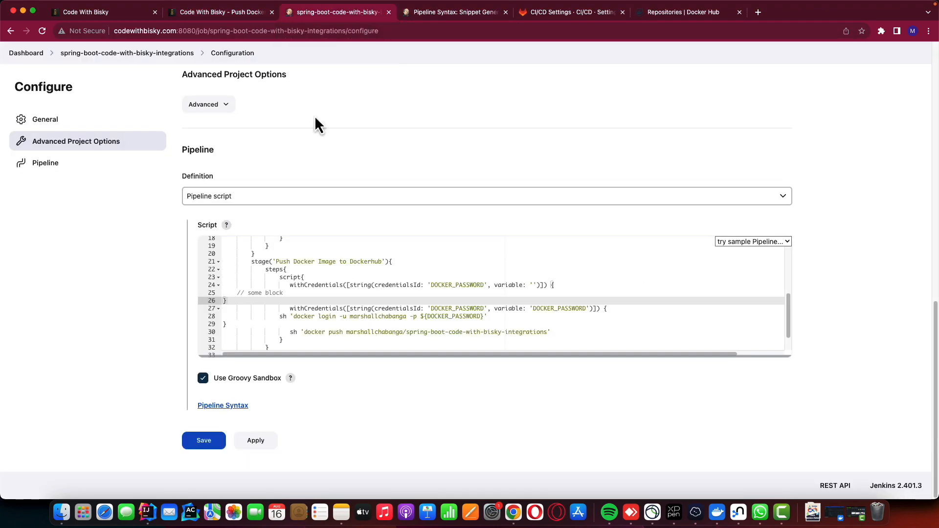
scroll(275, 239, down, 2)
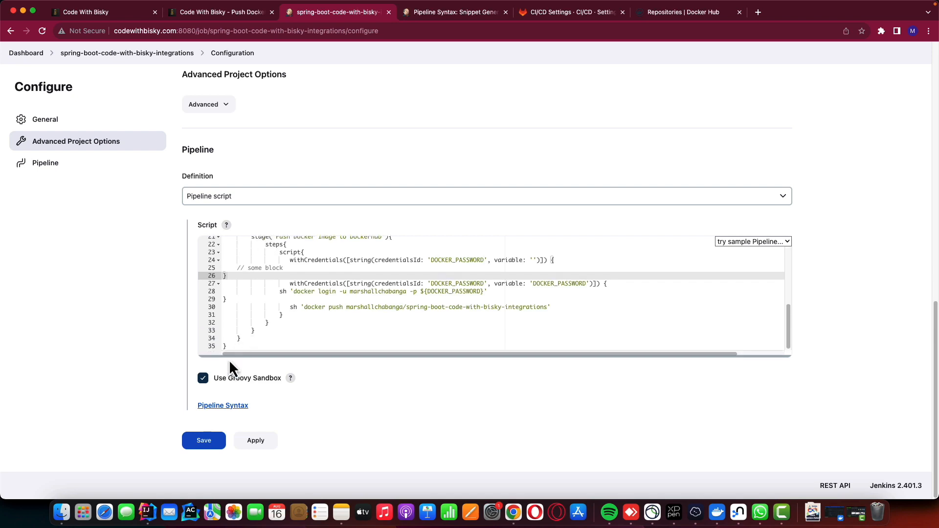
click(200, 441)
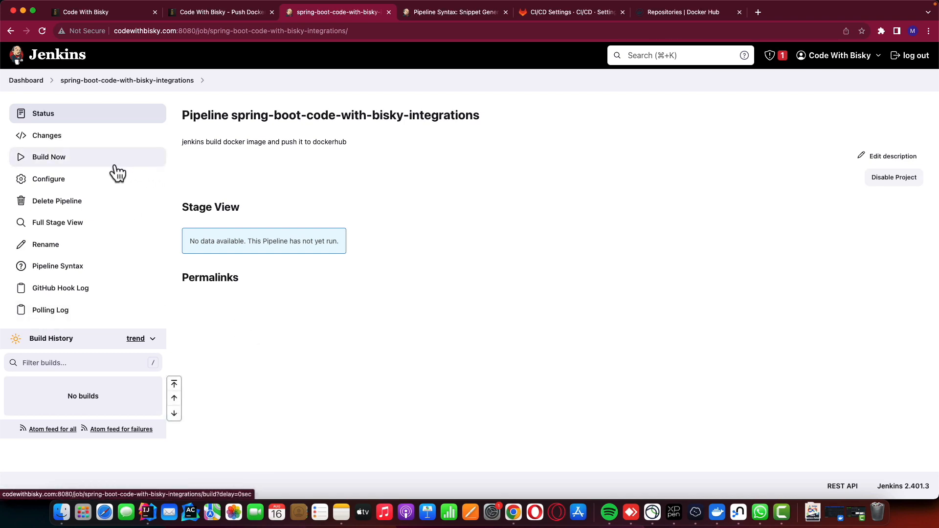
click(84, 161)
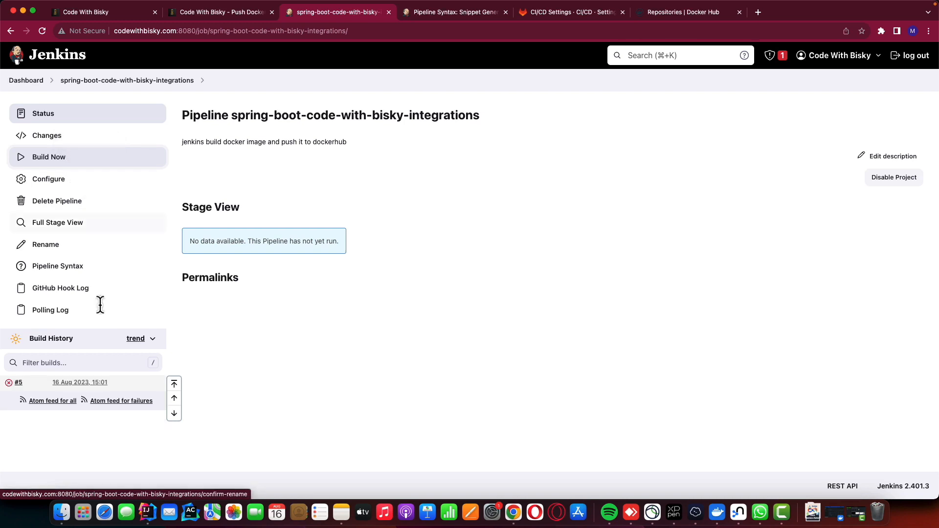
View the new build's console output and copy the Maven tool name maven_3_8_3 from it
click(81, 383)
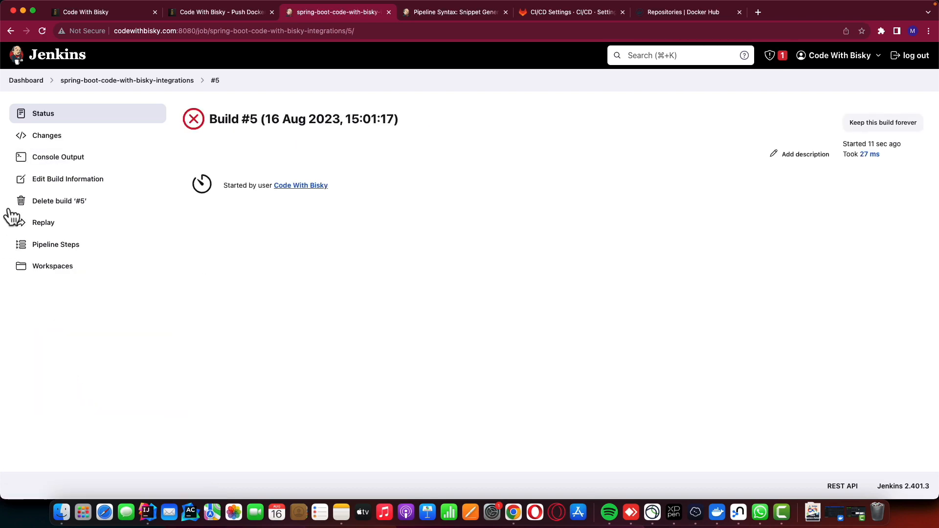
click(51, 160)
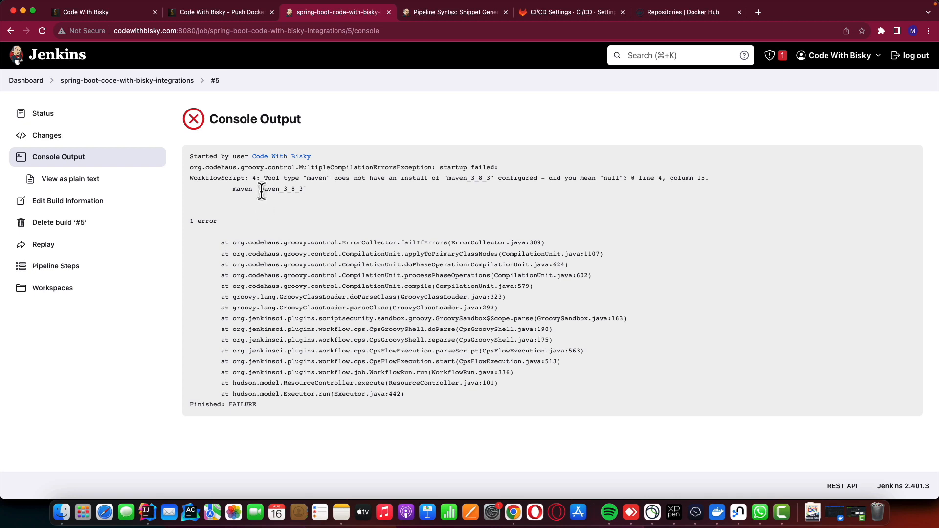
drag(260, 191, 302, 194)
right_click(287, 191)
click(300, 215)
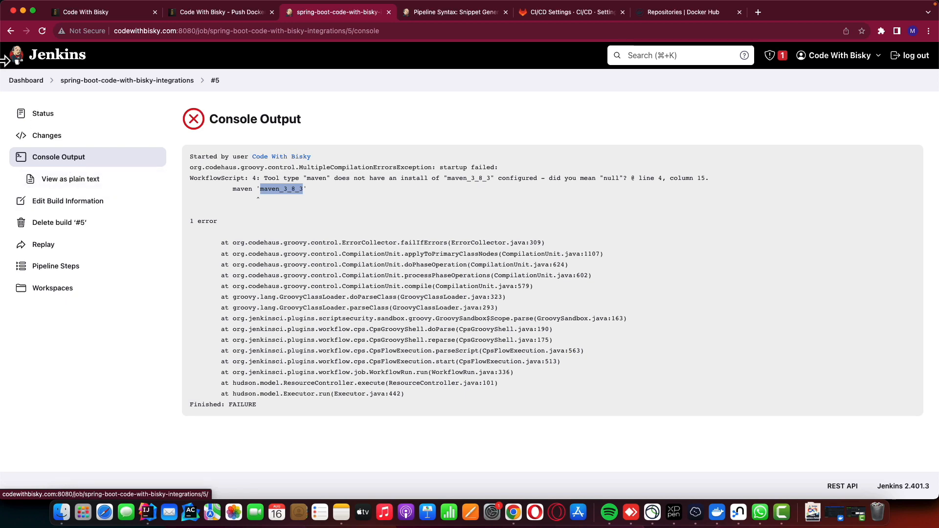
Add a Maven installation named maven_3_8_3 in the Jenkins global tools configuration
click(31, 80)
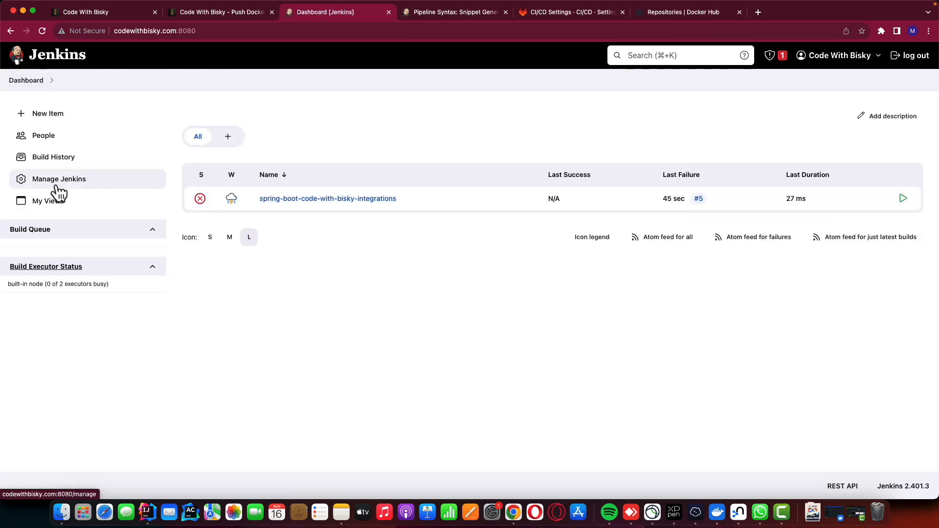
click(58, 179)
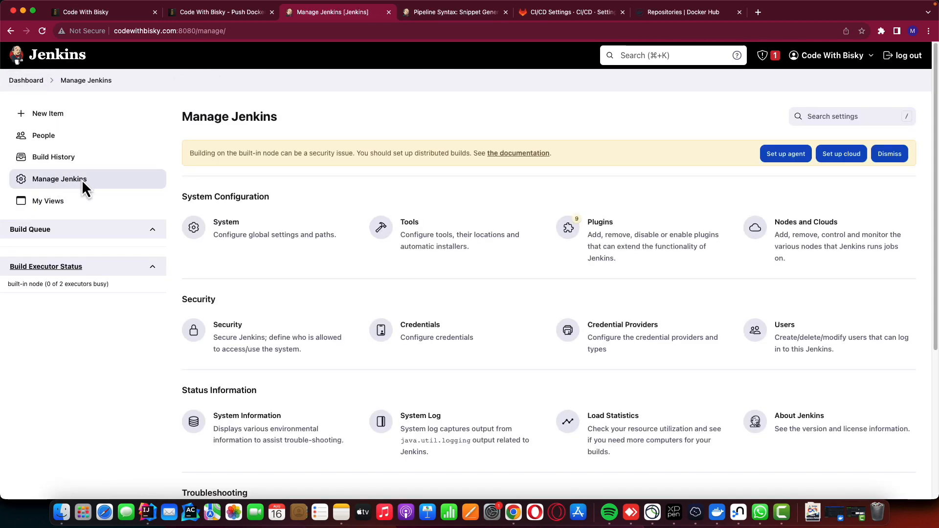
click(433, 249)
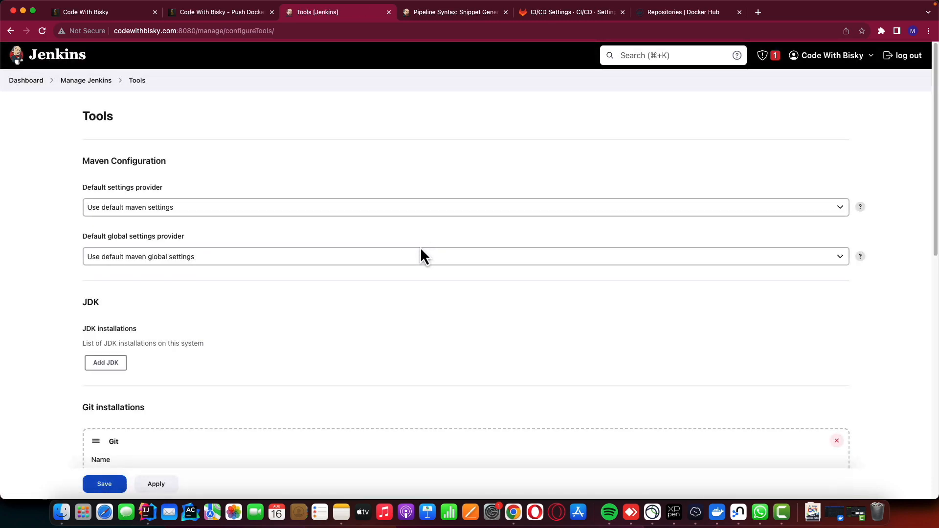
scroll(421, 249, down, 10)
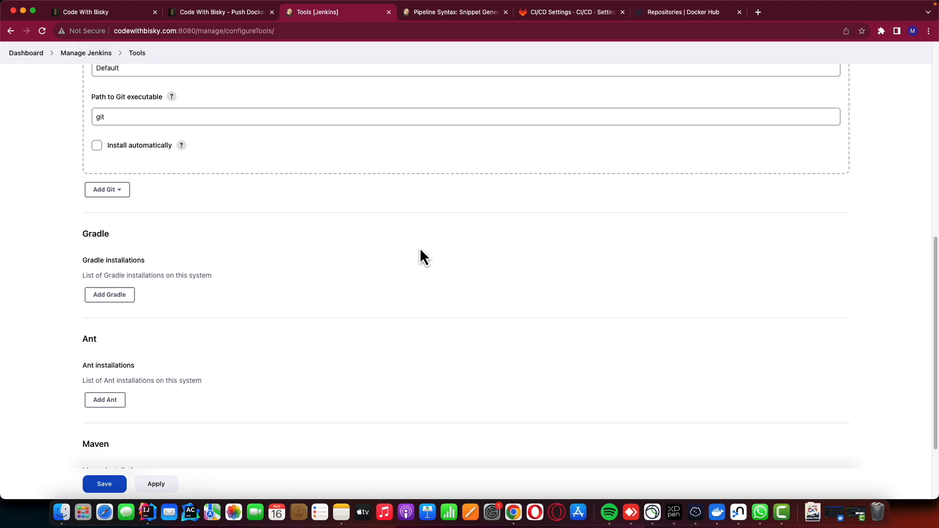
scroll(421, 249, down, 3)
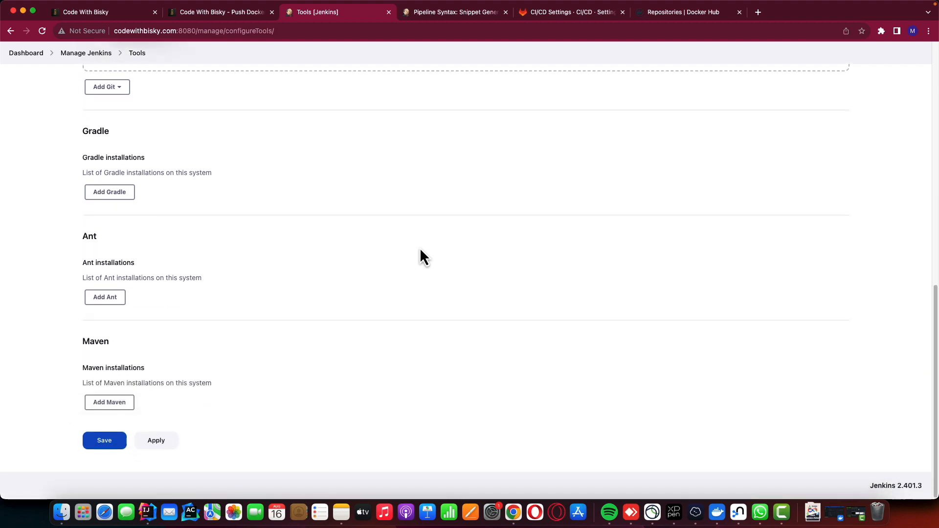
click(130, 404)
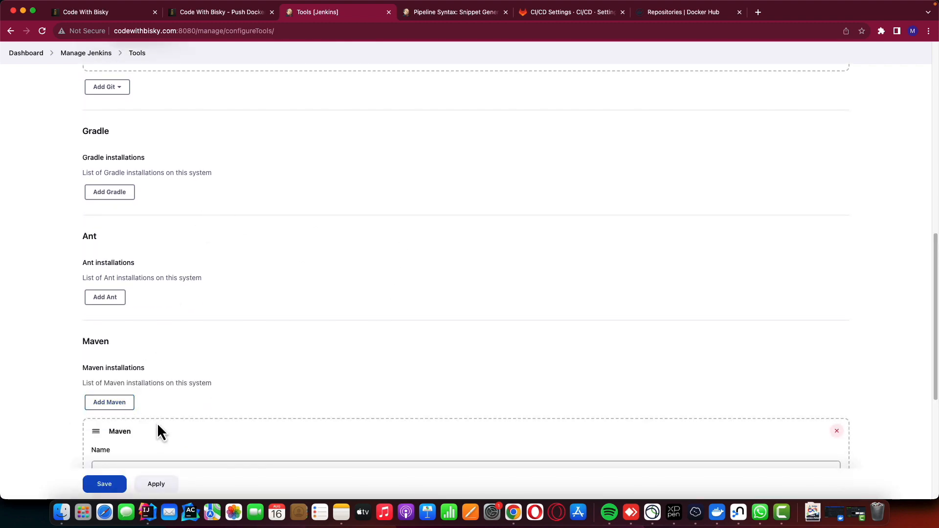
scroll(157, 425, down, 2)
click(157, 407)
right_click(145, 403)
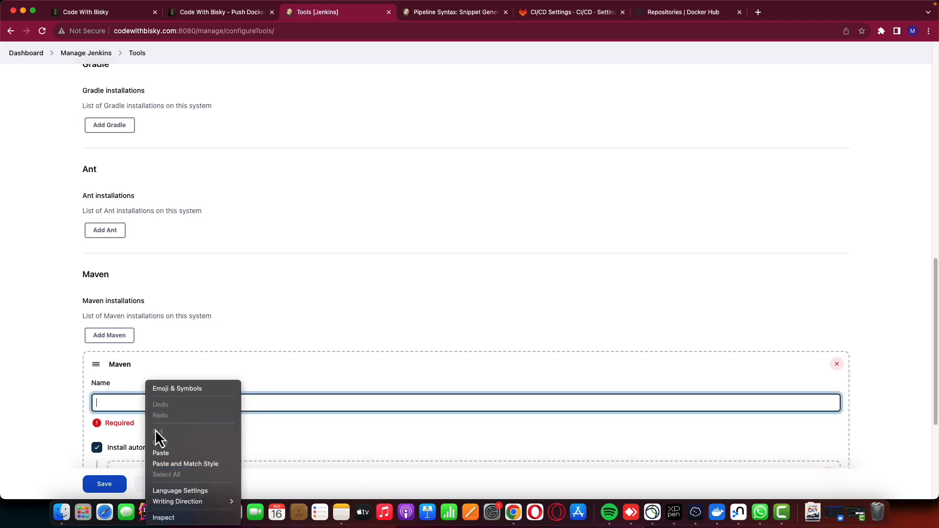
click(174, 454)
scroll(200, 420, down, 5)
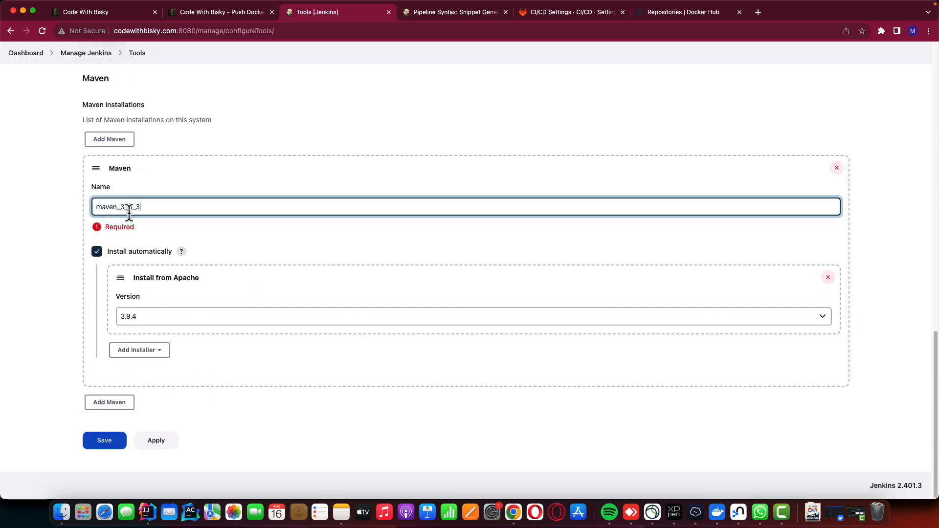
Save the global tools configuration with the new Maven installation and start a new build of the spring-boot-code-with-bisky-integrations pipeline
click(150, 229)
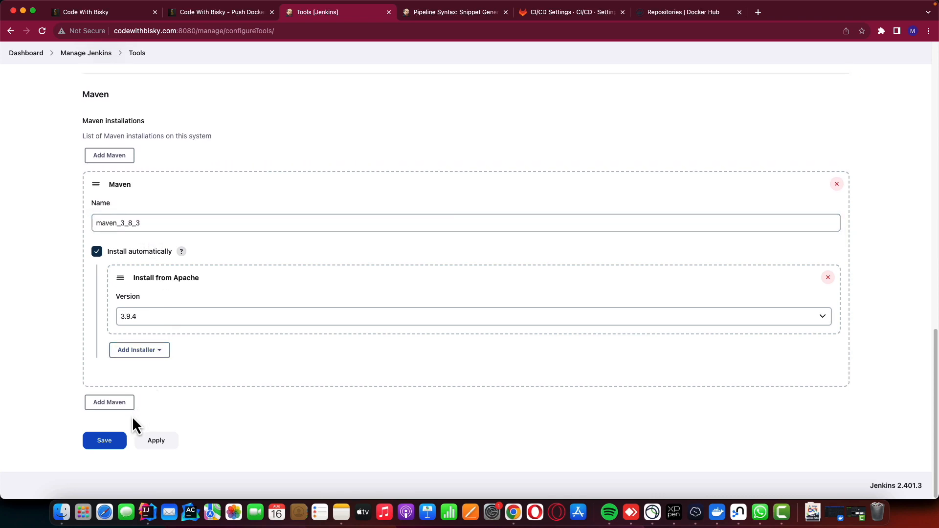
click(108, 441)
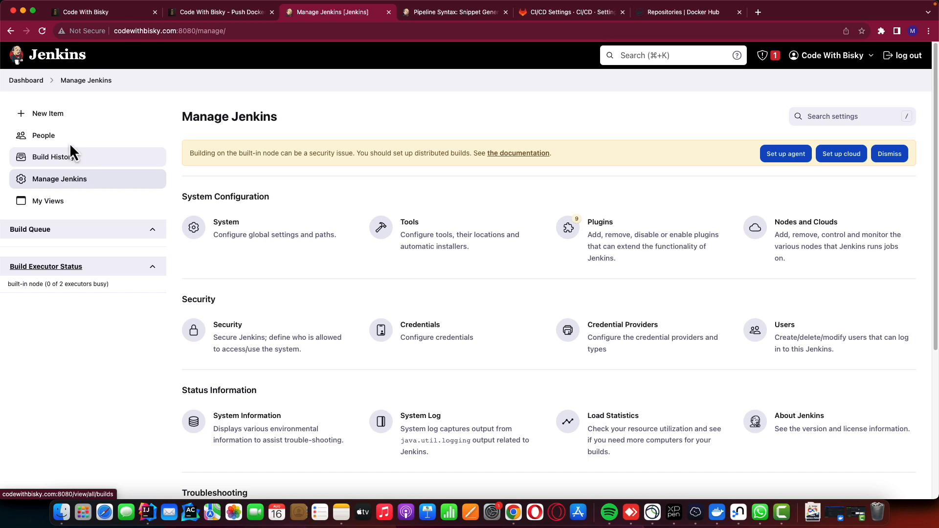
click(28, 82)
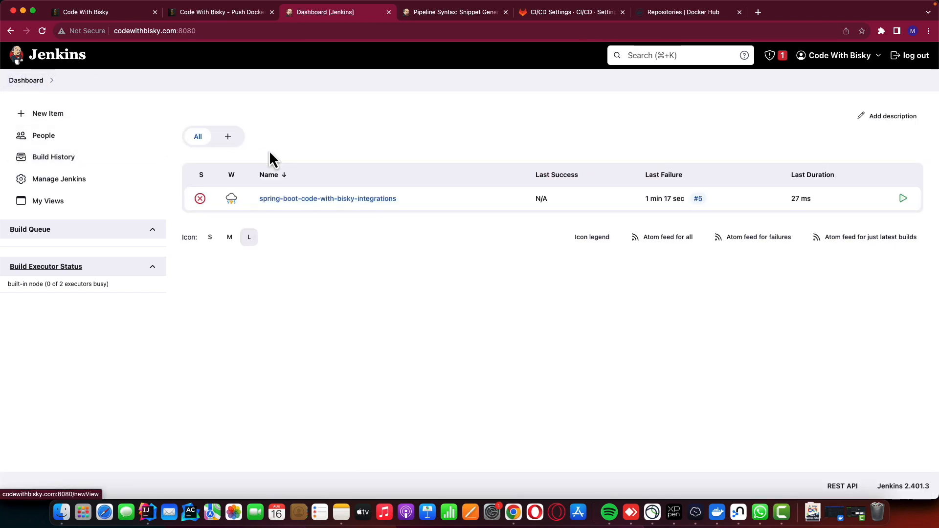
click(330, 200)
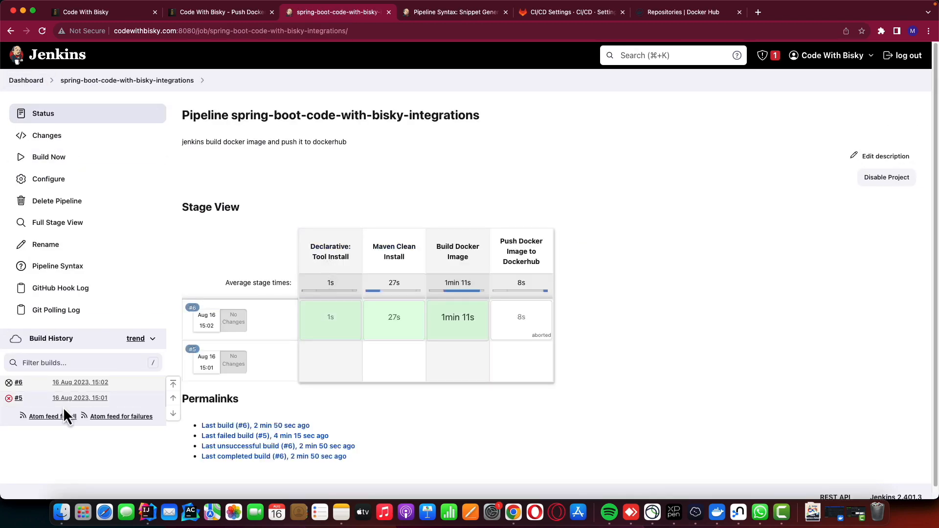
click(48, 159)
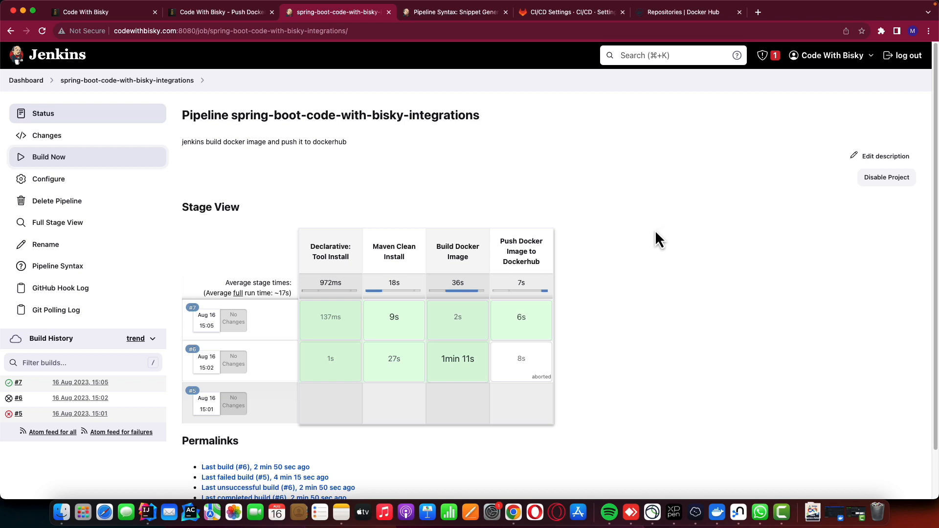
Switch to Docker Hub and reload the repositories list to check for the pushed image
click(668, 16)
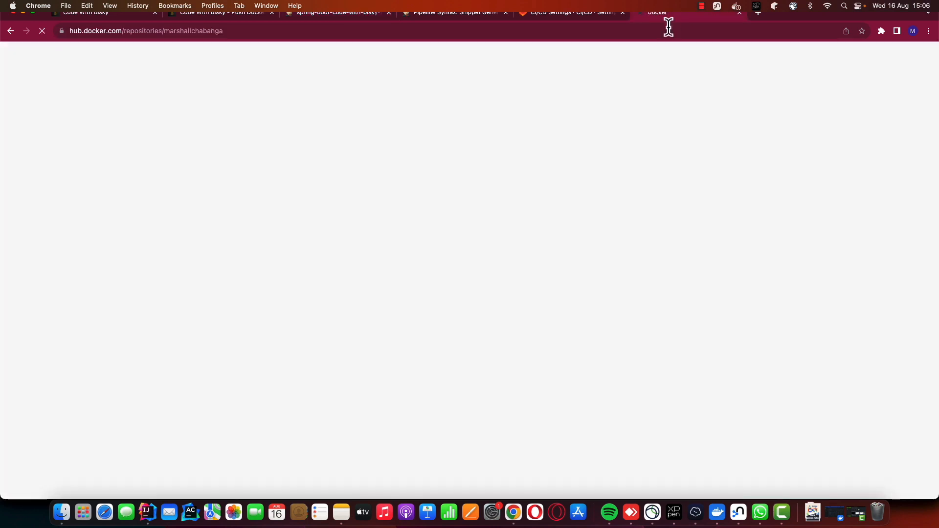